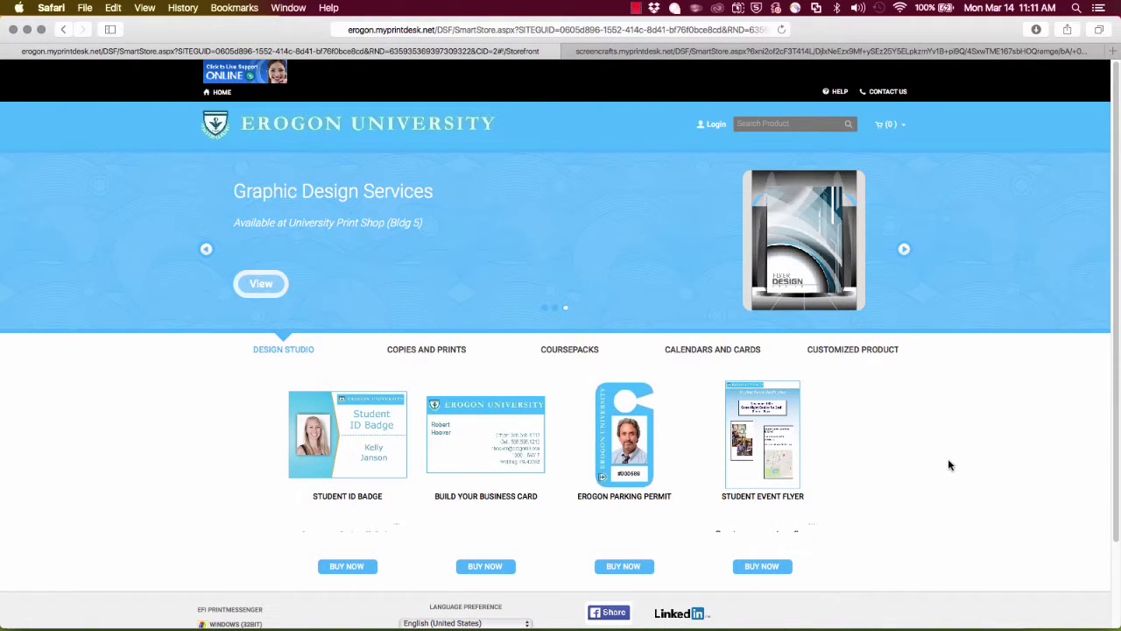
# - Start a Thesis Printing order from Copies and Prints and upload SmithAndSmithProposal.docx to it, converted to PDF
pyautogui.click(436, 351)
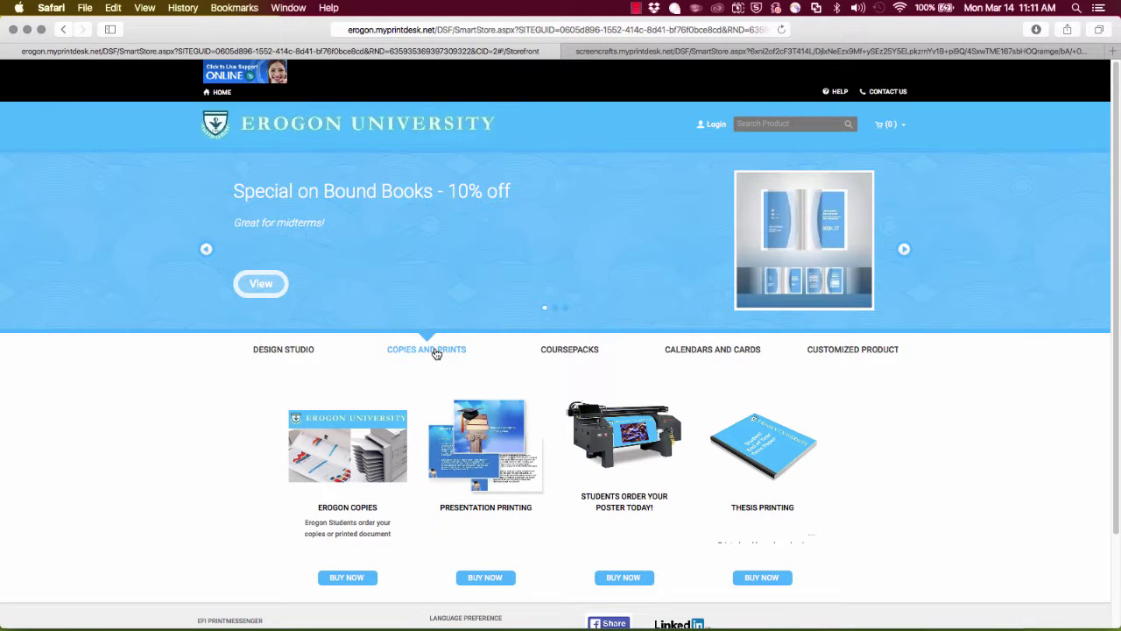
pyautogui.click(761, 580)
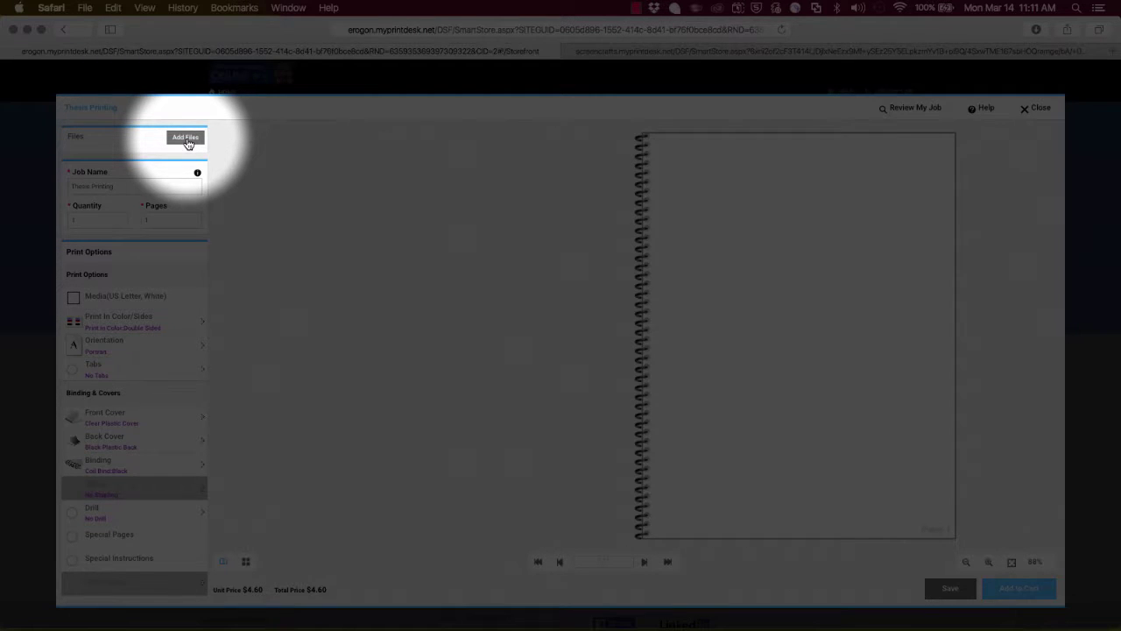
pyautogui.click(186, 140)
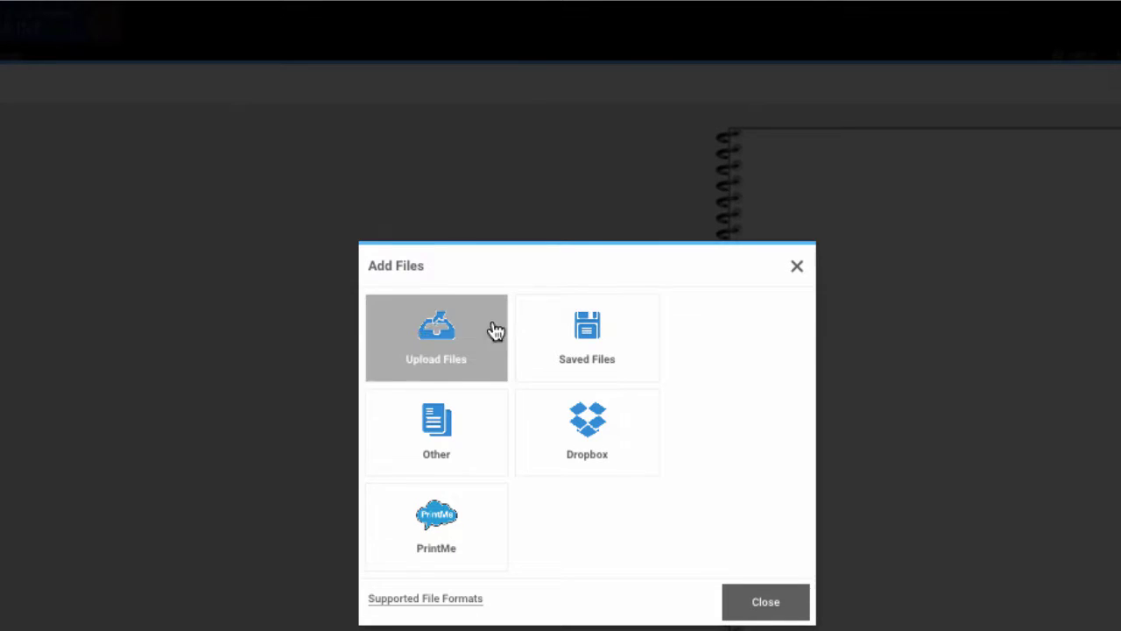
pyautogui.click(426, 340)
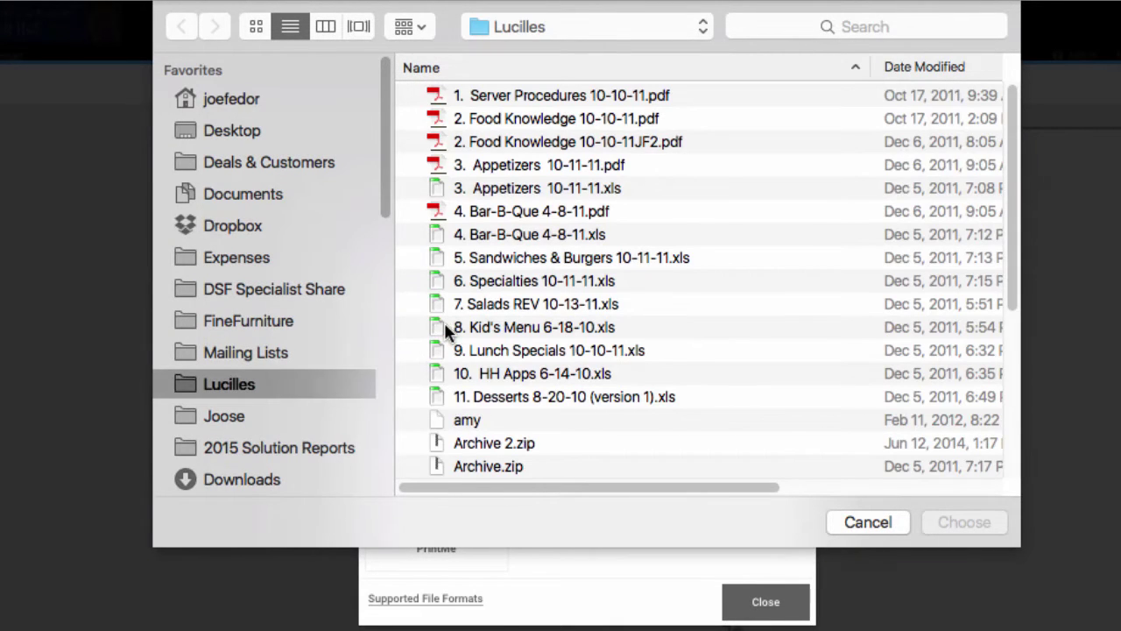
pyautogui.click(1006, 414)
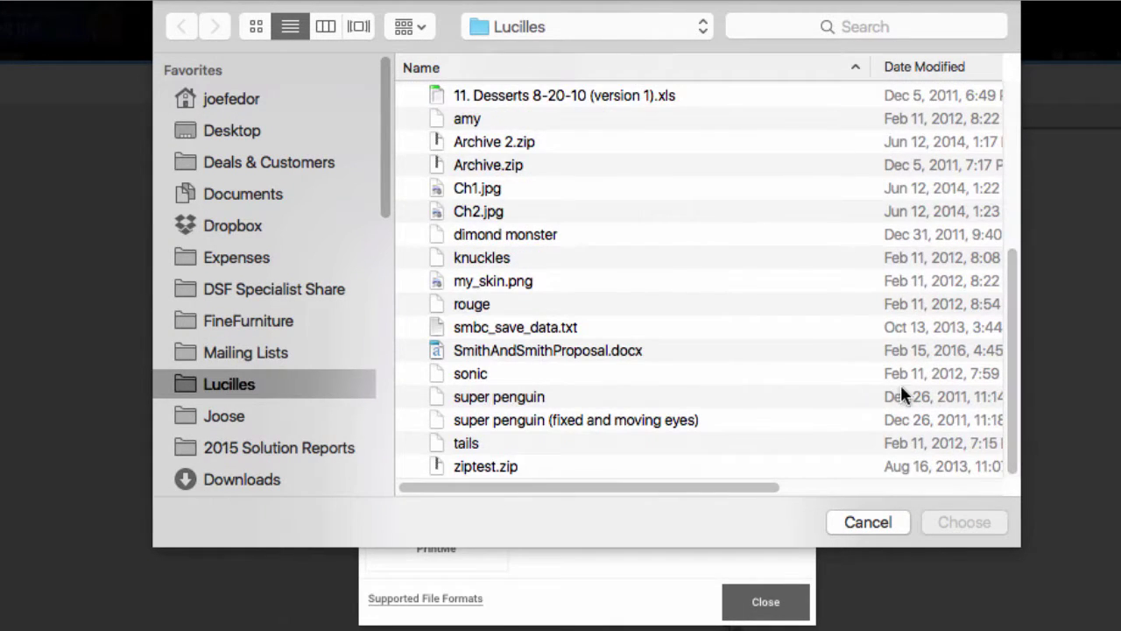
pyautogui.click(563, 348)
pyautogui.click(963, 521)
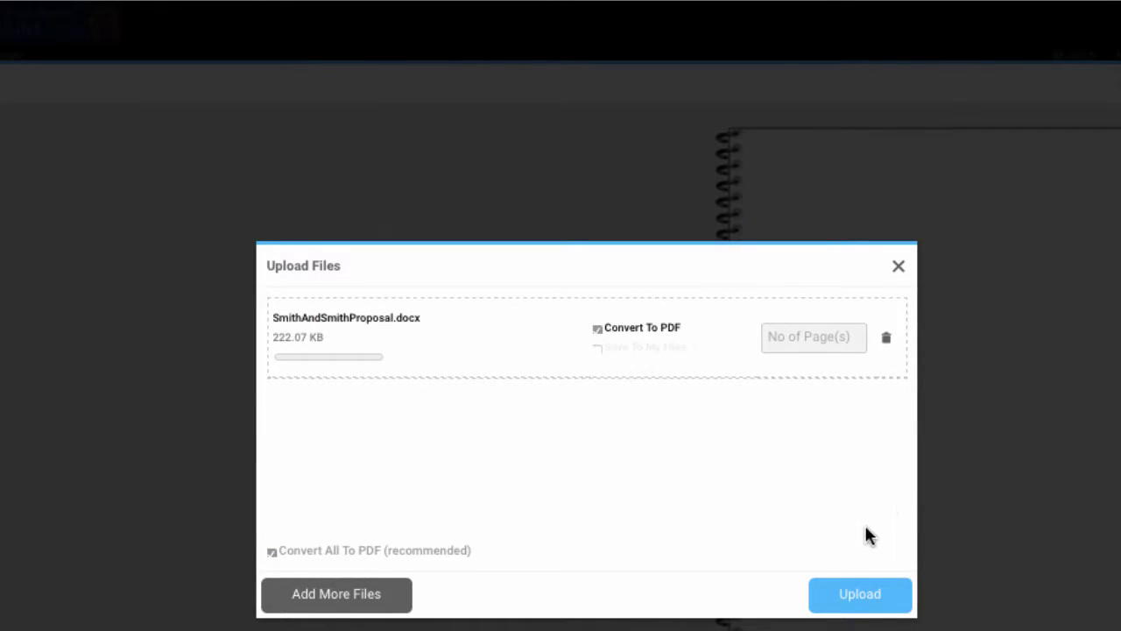
pyautogui.click(854, 604)
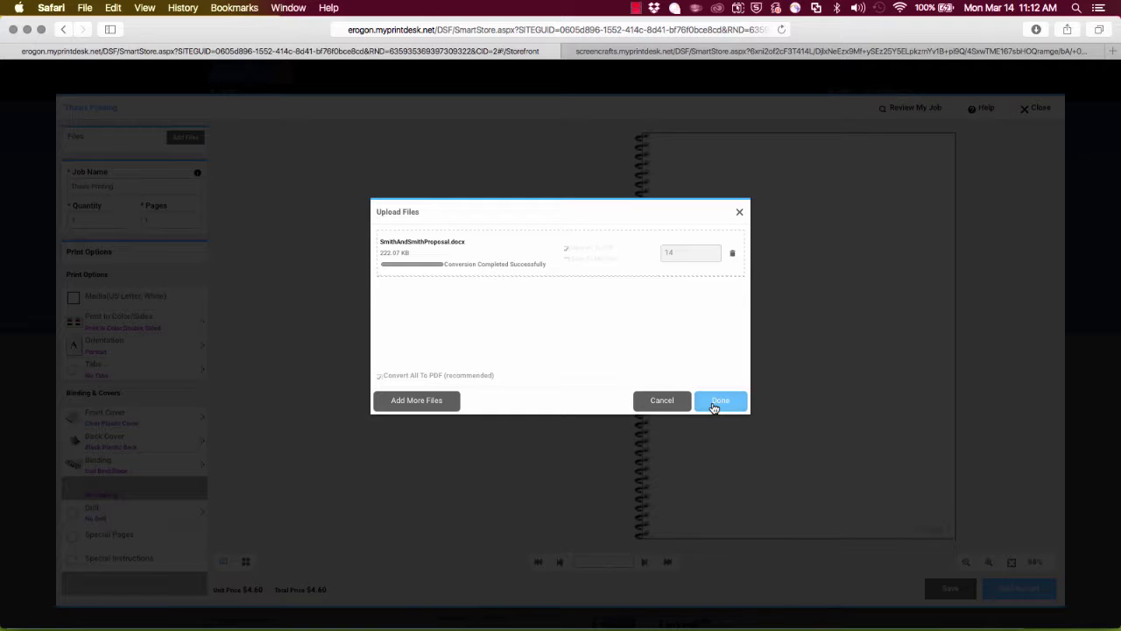
pyautogui.click(717, 403)
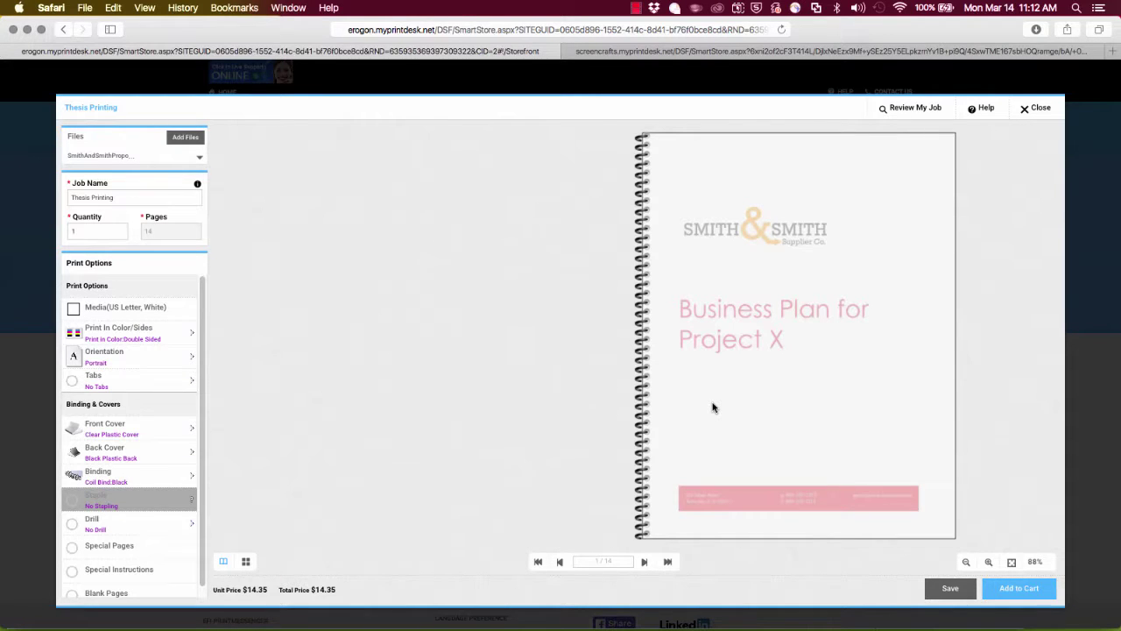
# - Name the print job "Business Plan Doc" and set its quantity to 50
pyautogui.click(643, 562)
pyautogui.click(644, 562)
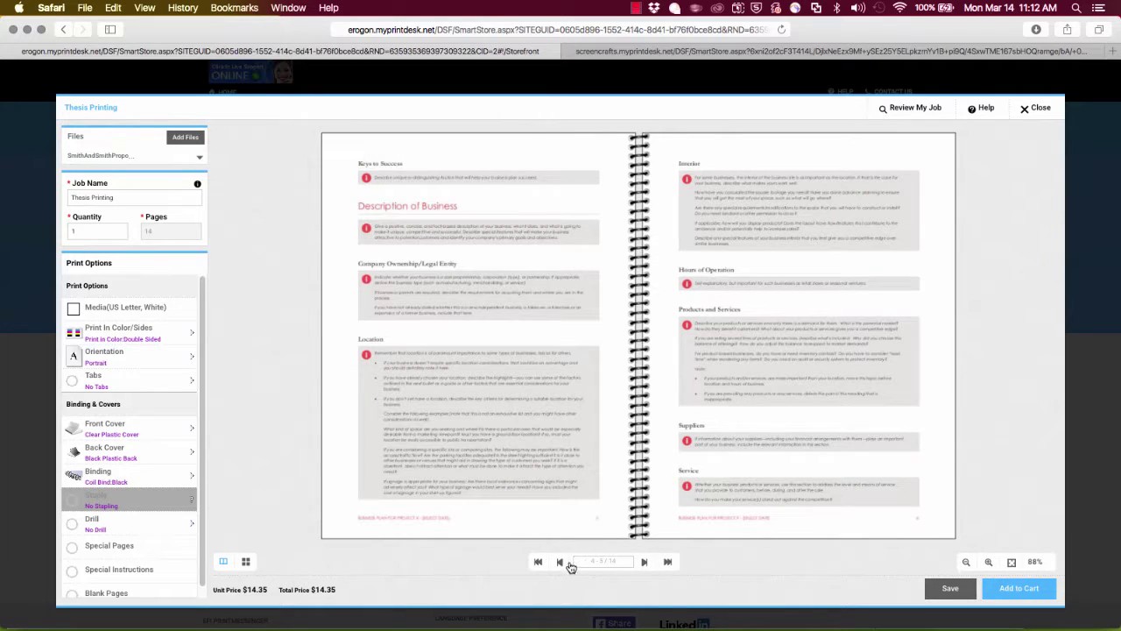
pyautogui.click(559, 562)
pyautogui.click(560, 562)
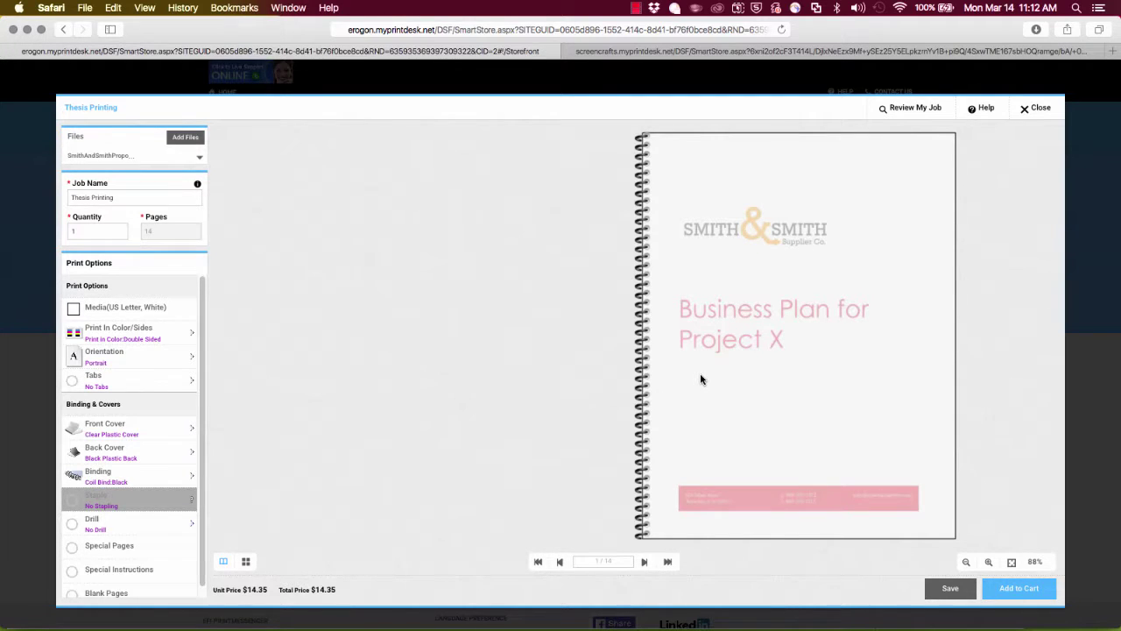
pyautogui.moveTo(127, 197); pyautogui.dragTo(70, 197)
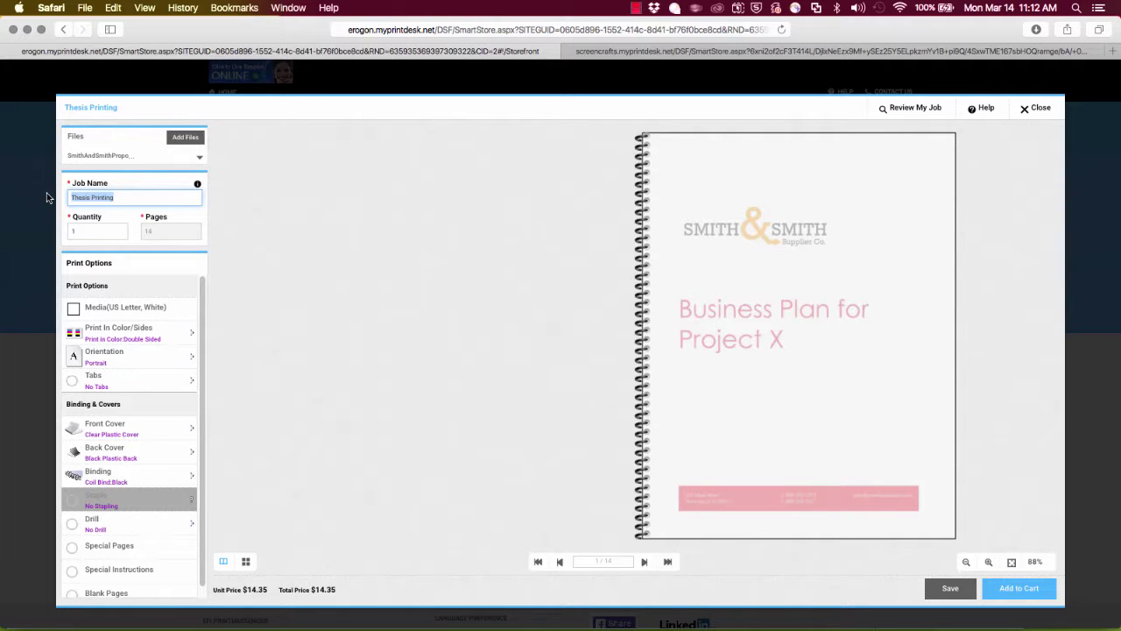
pyautogui.write('Business Plan Doc')
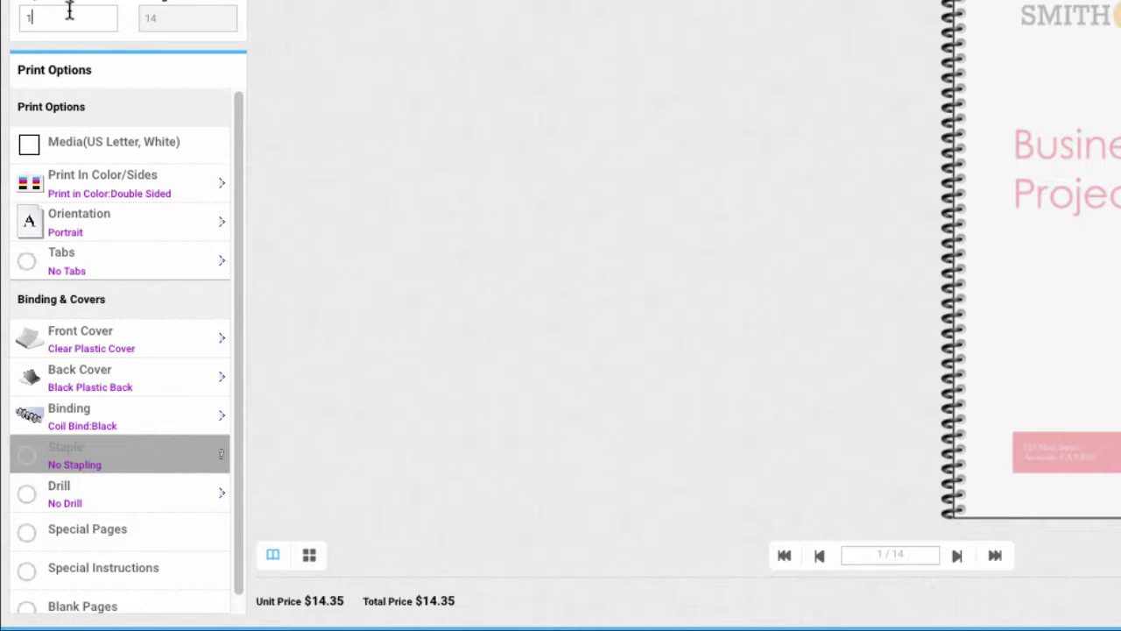
pyautogui.doubleClick(29, 17)
pyautogui.write('50')
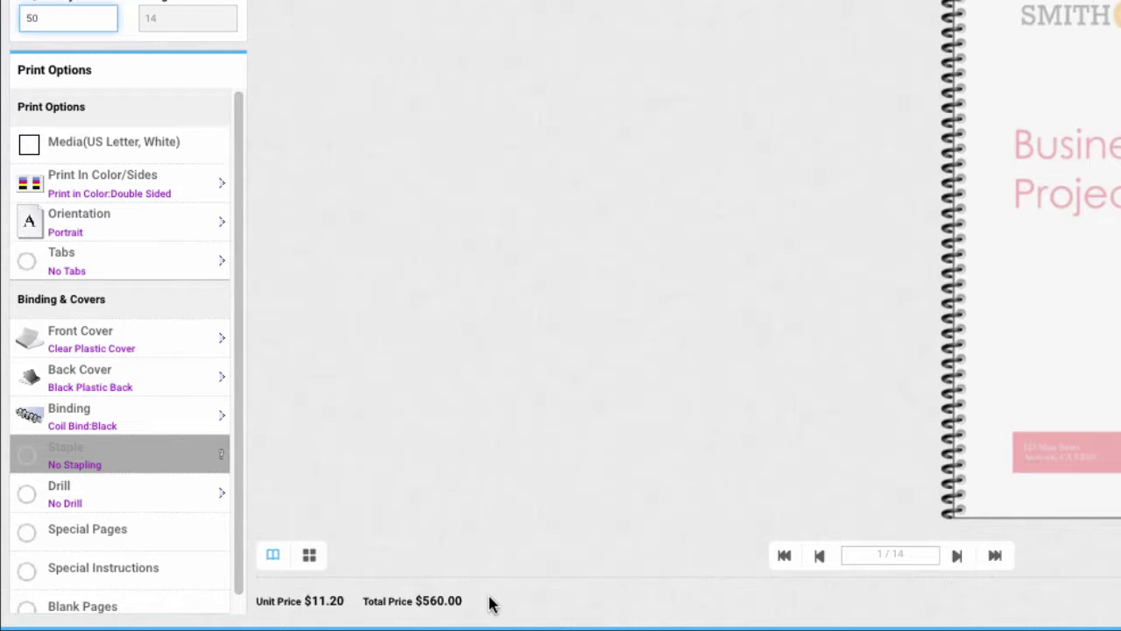
pyautogui.moveTo(459, 600)
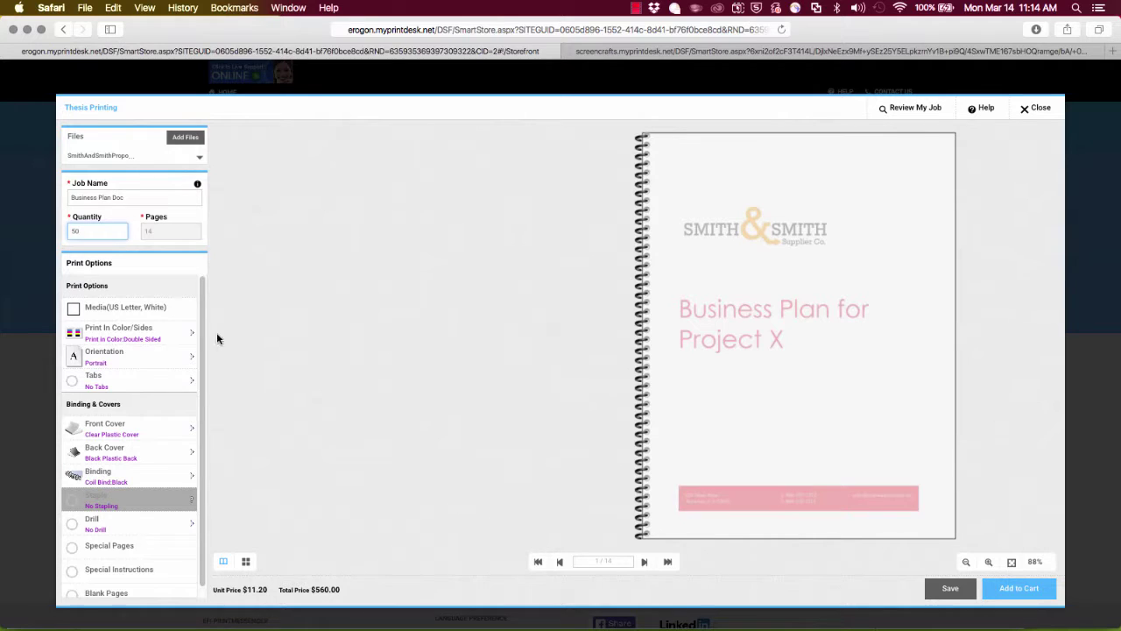
# - Check the available color and sides options and set the binding to Wire Bind in red
pyautogui.click(136, 340)
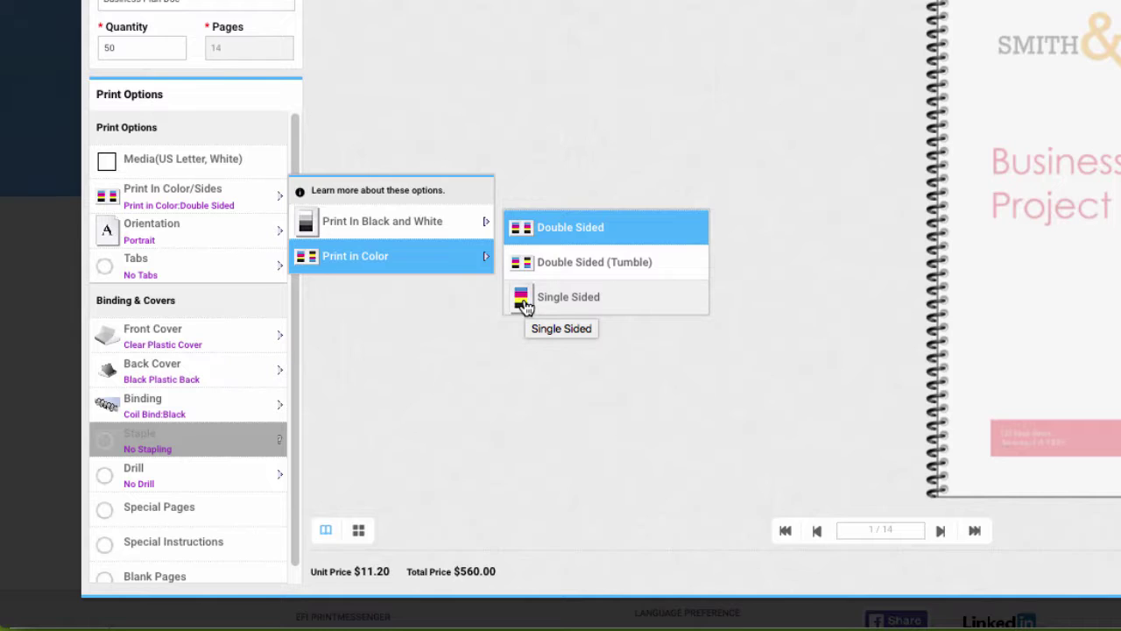
pyautogui.click(430, 324)
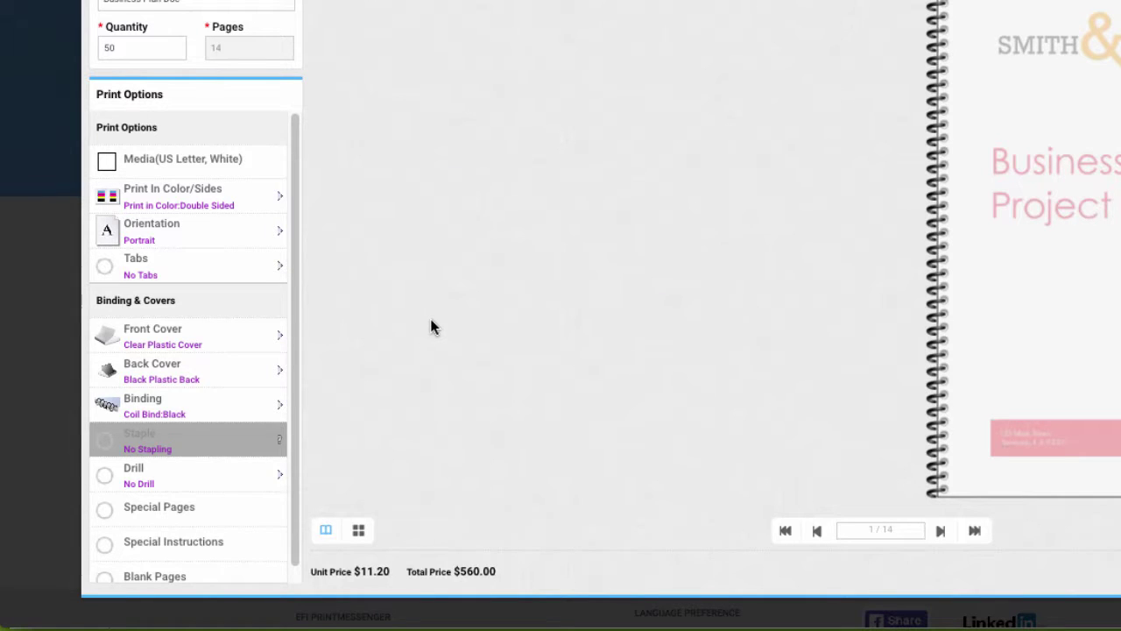
pyautogui.click(212, 418)
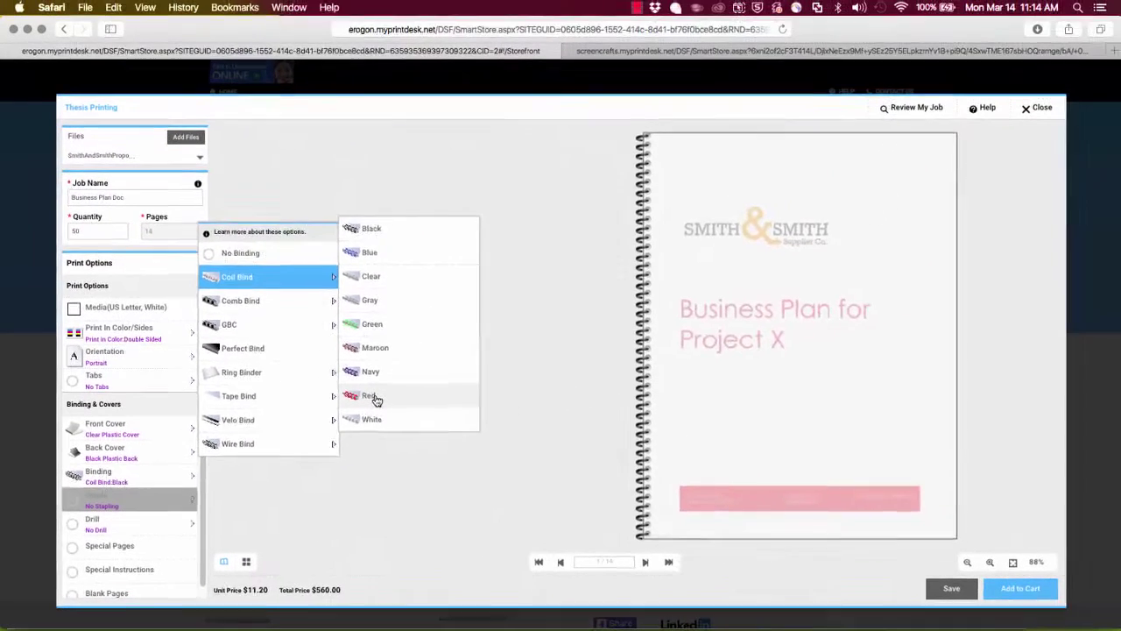
pyautogui.click(535, 287)
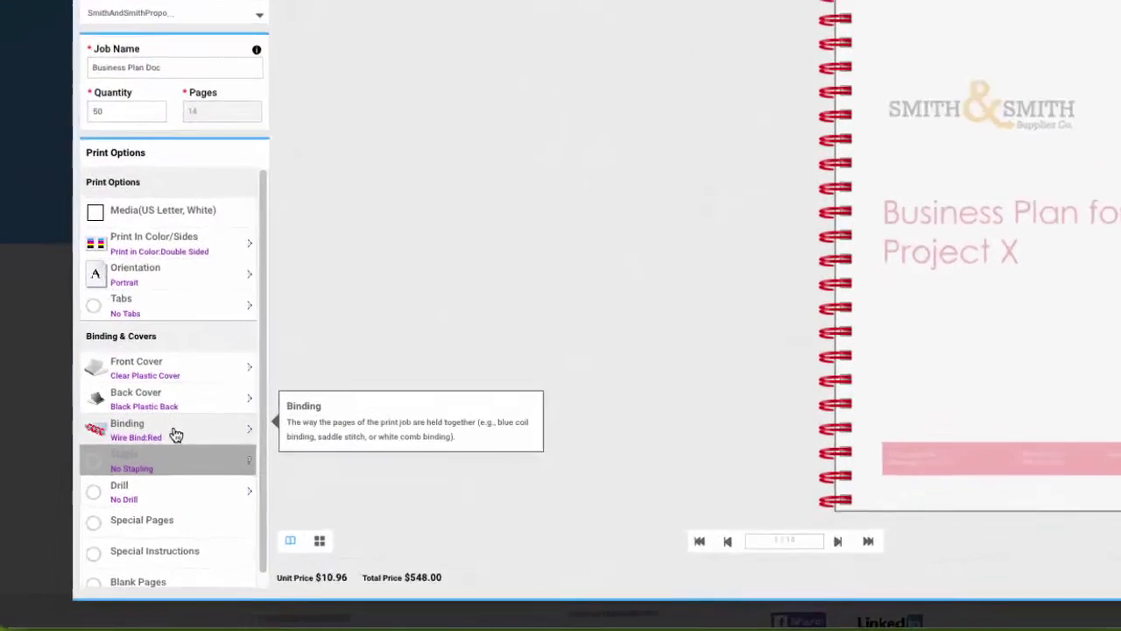
# - Set the binding to No Binding and the stapling to 2 Staples Left Side
pyautogui.moveTo(129, 503)
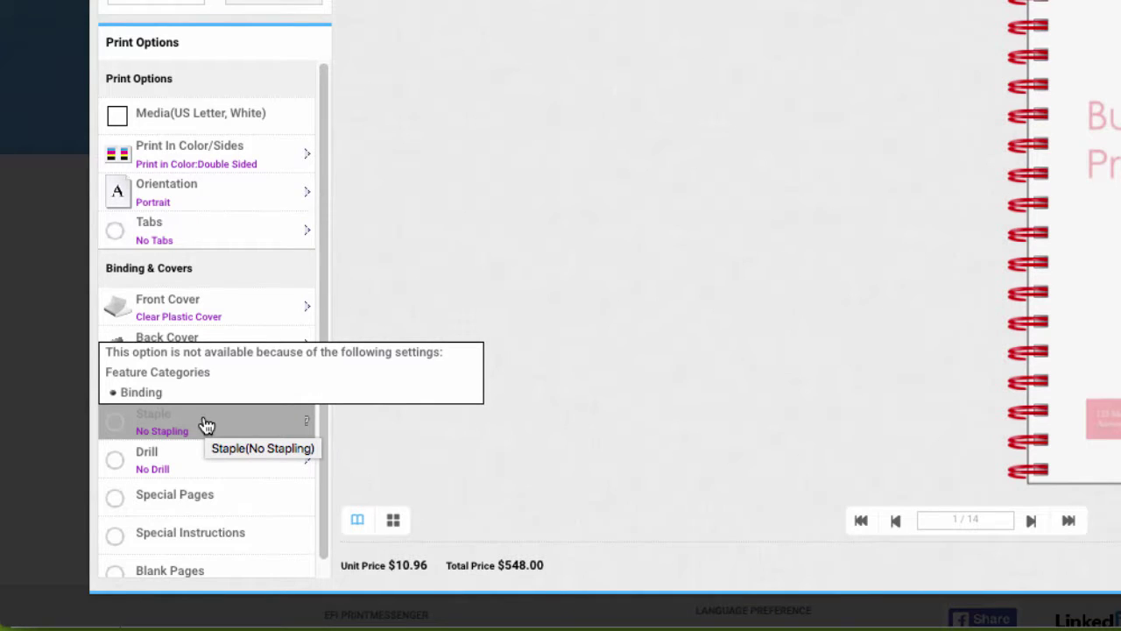
pyautogui.click(205, 381)
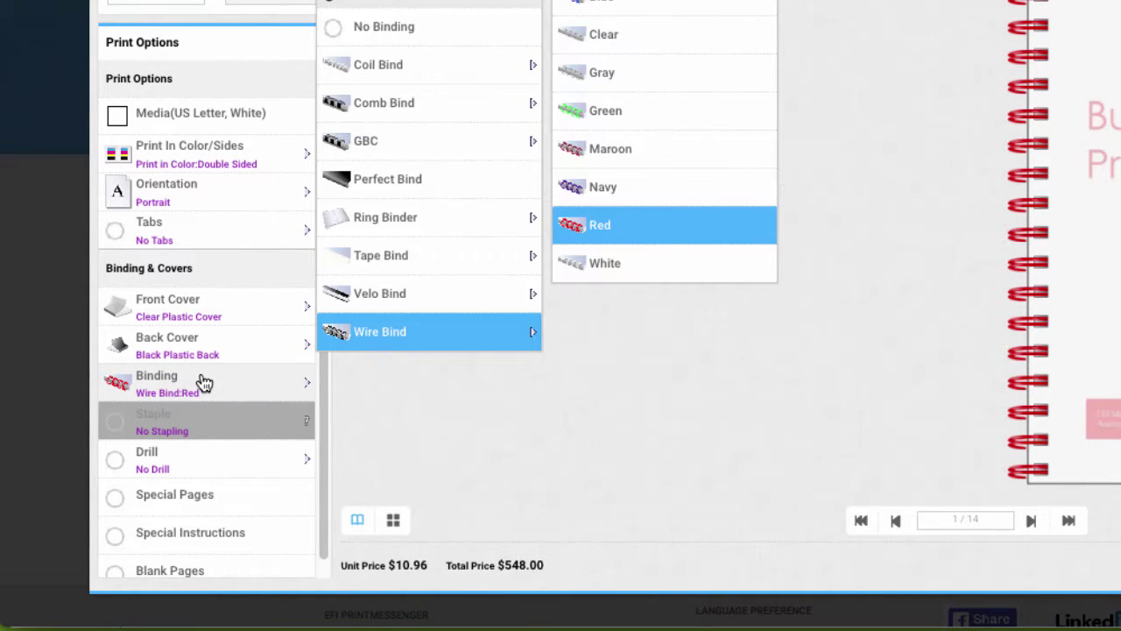
pyautogui.click(411, 39)
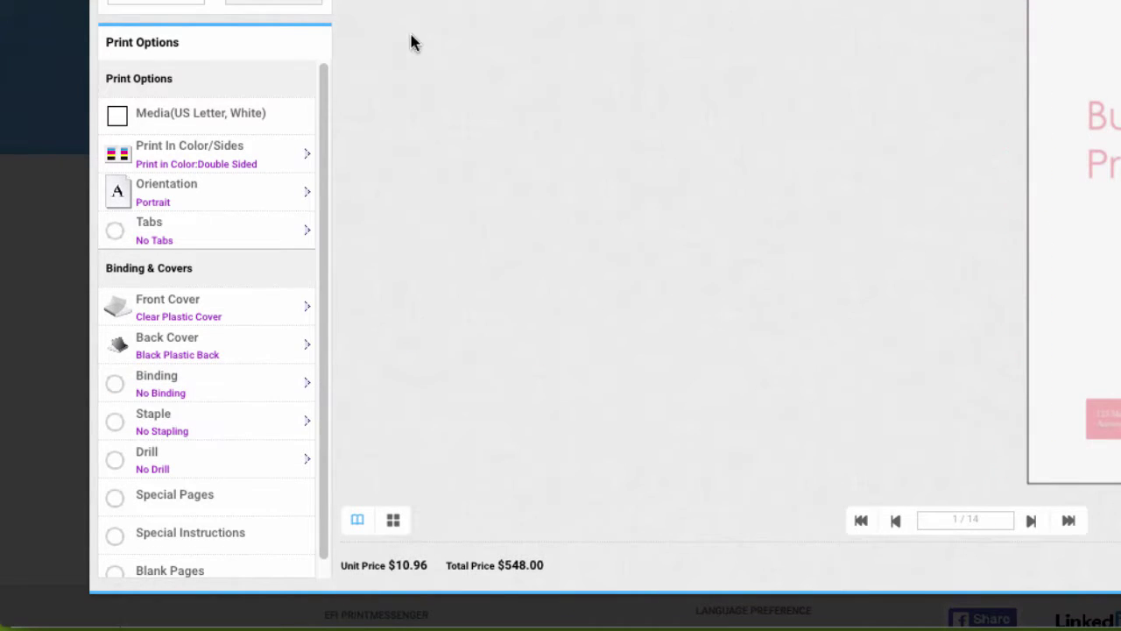
pyautogui.click(215, 426)
pyautogui.click(423, 302)
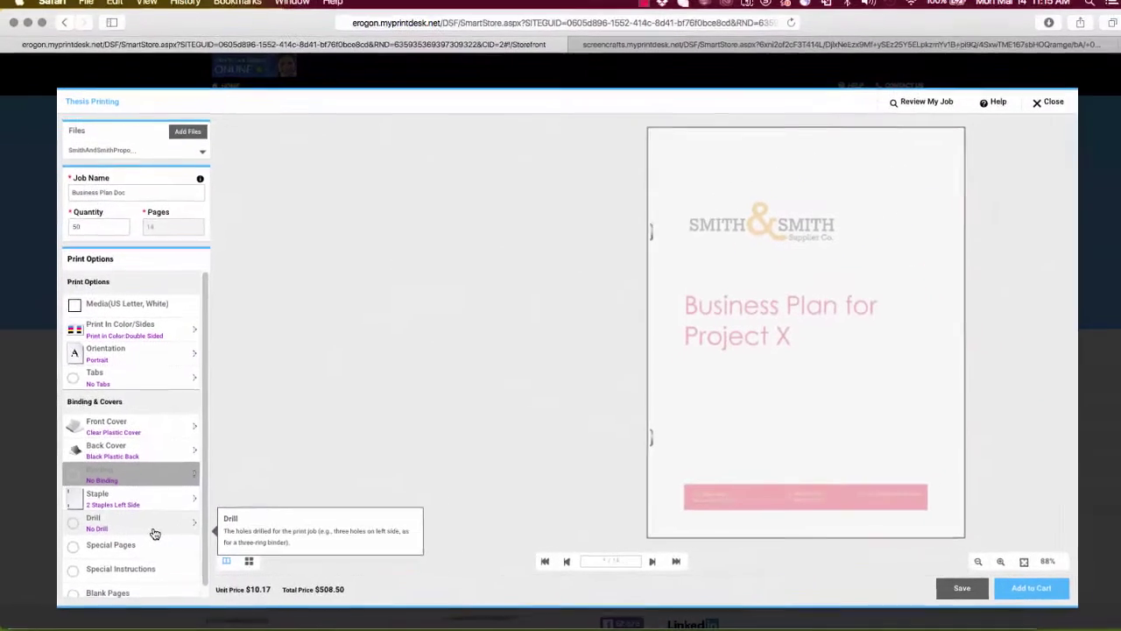
# - Set the drilling of the document to 3 Holes on left side and check it on the inner pages
pyautogui.click(236, 468)
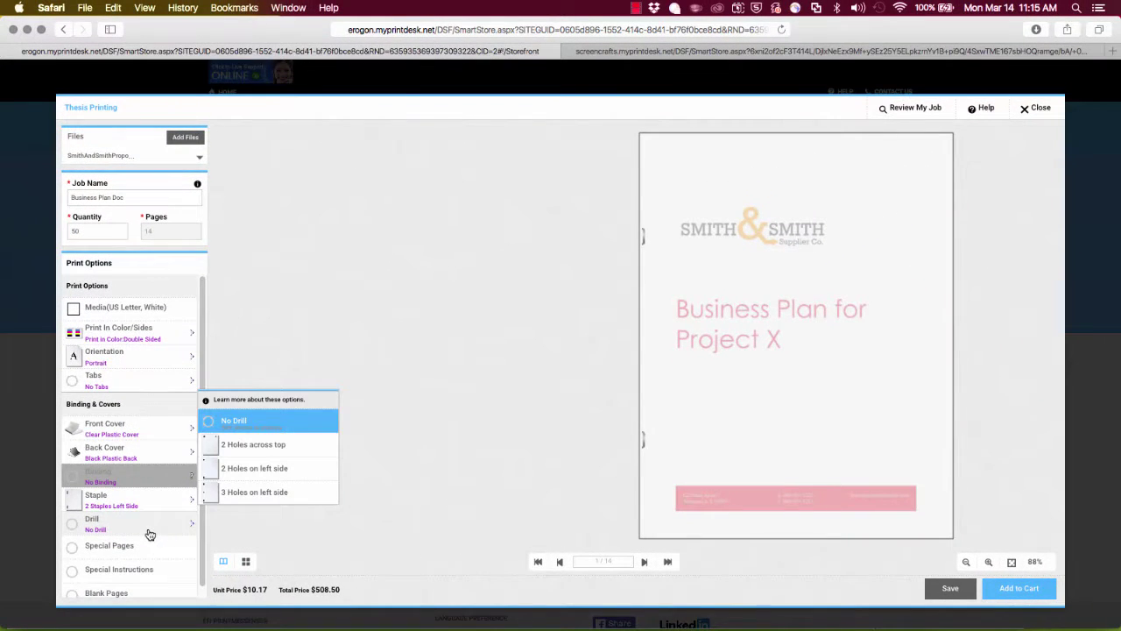
pyautogui.click(260, 491)
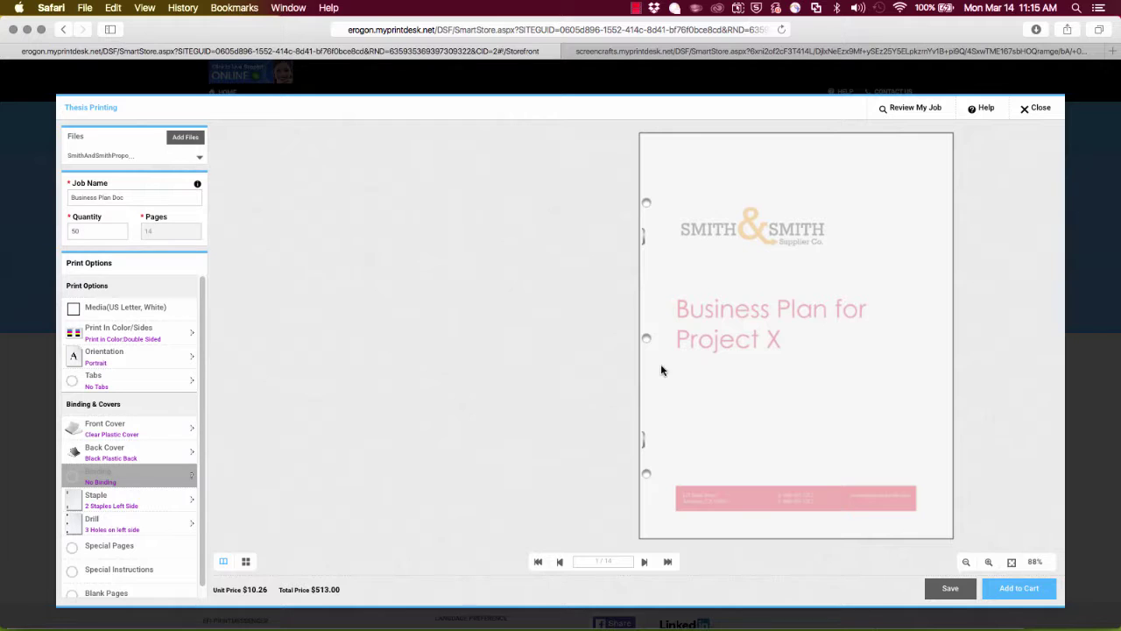
pyautogui.click(643, 562)
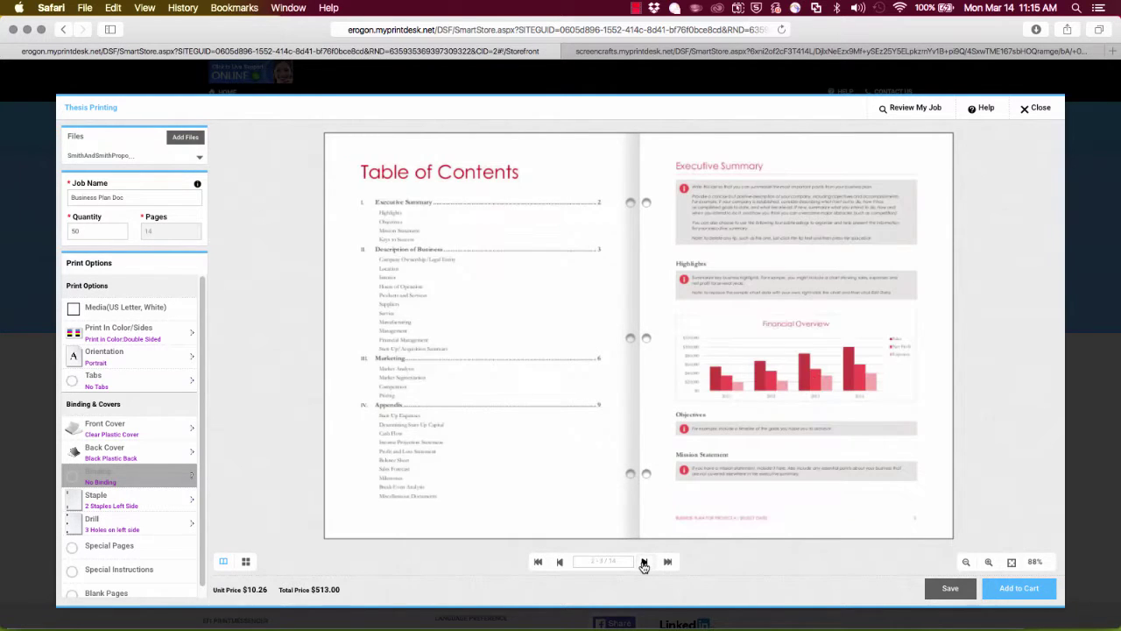
pyautogui.click(644, 562)
pyautogui.click(643, 561)
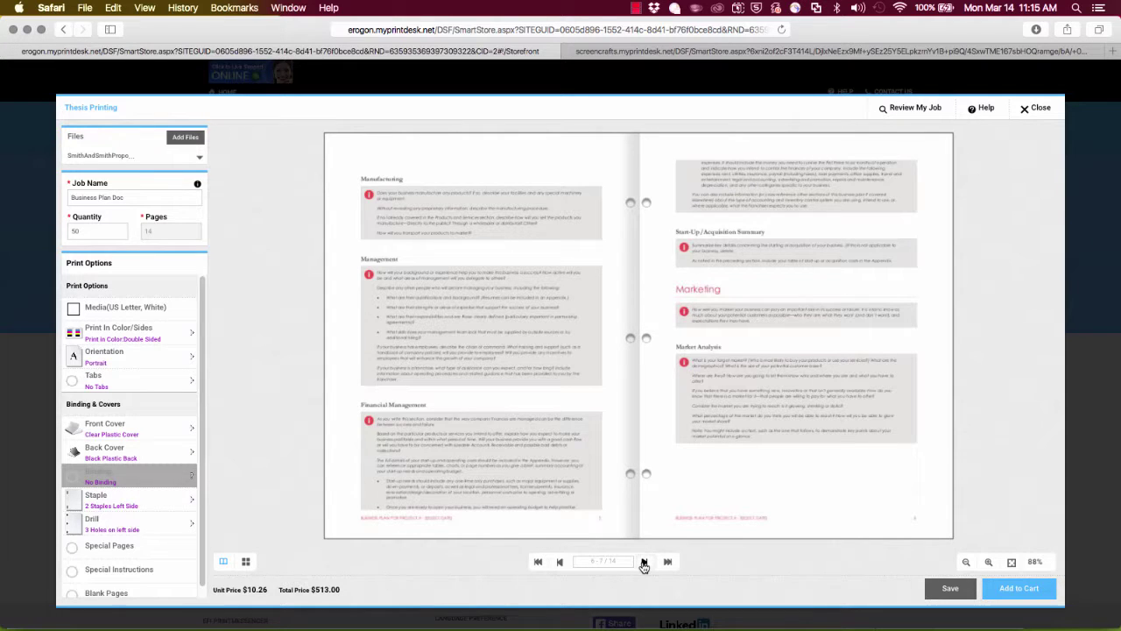
pyautogui.click(538, 561)
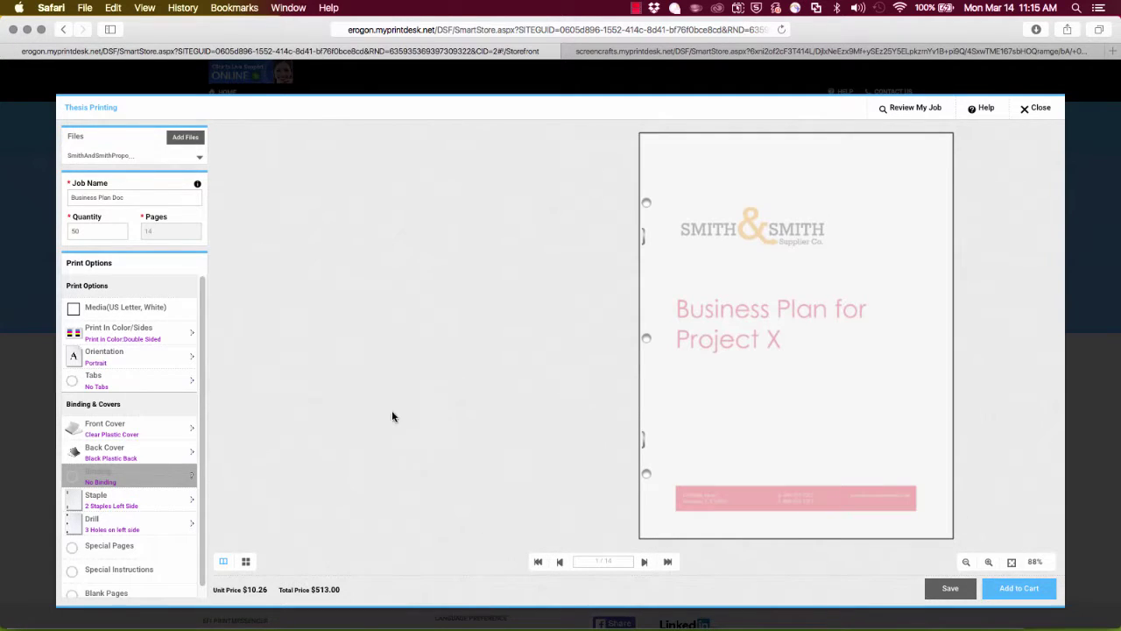
# - Remove both covers from the job by choosing No Front Cover and No Back Cover
pyautogui.click(155, 430)
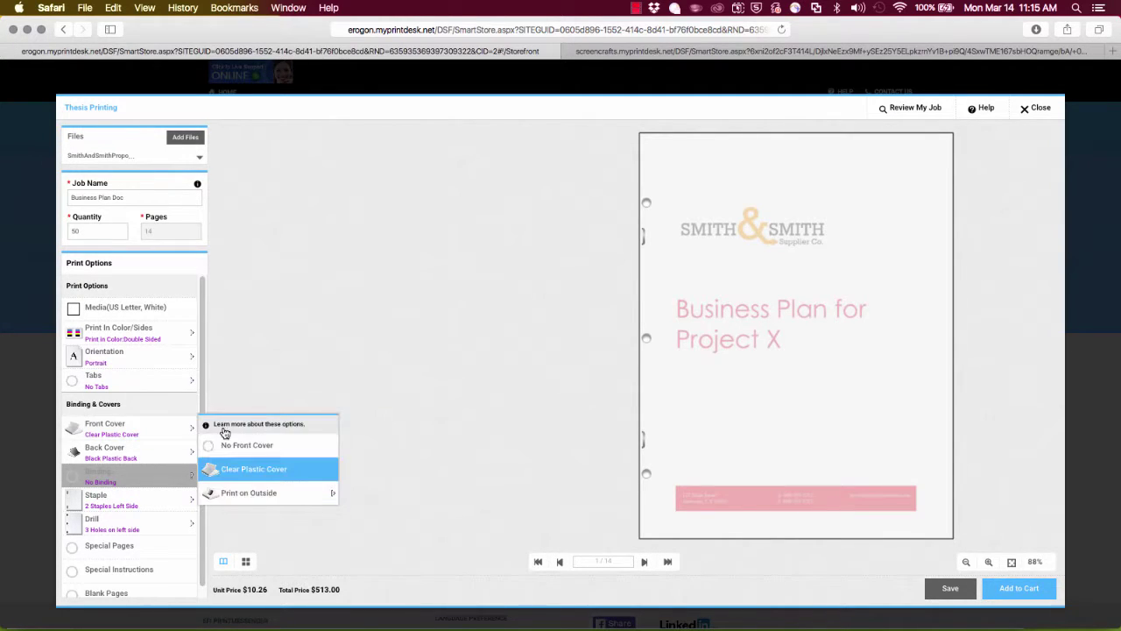
pyautogui.click(274, 446)
pyautogui.click(147, 453)
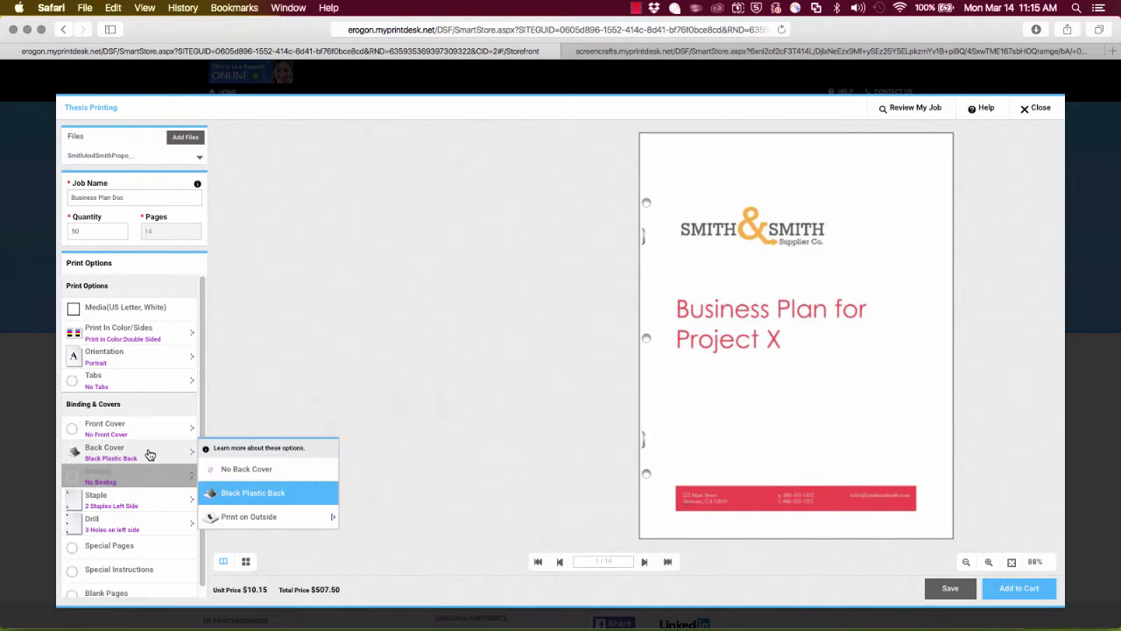
pyautogui.click(243, 471)
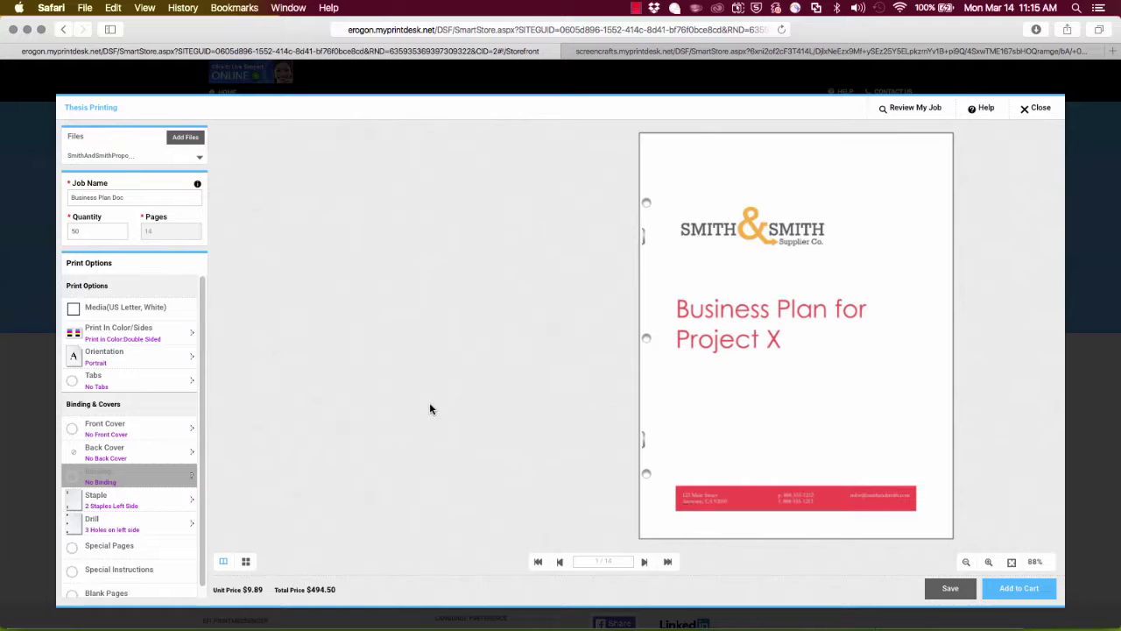
pyautogui.click(646, 562)
pyautogui.click(560, 561)
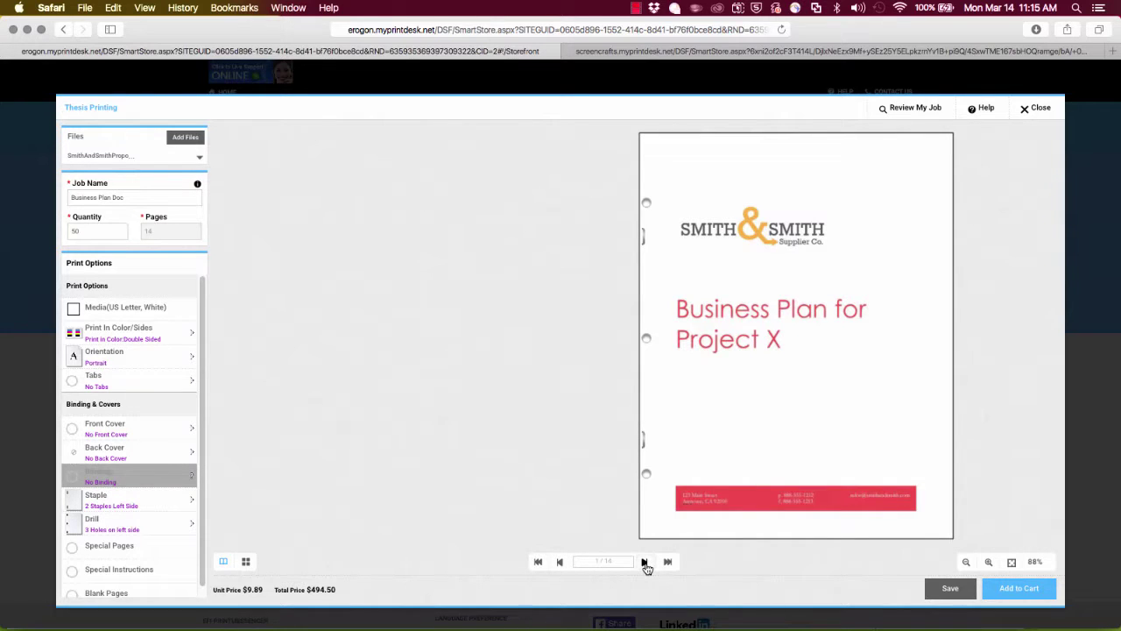
pyautogui.click(644, 561)
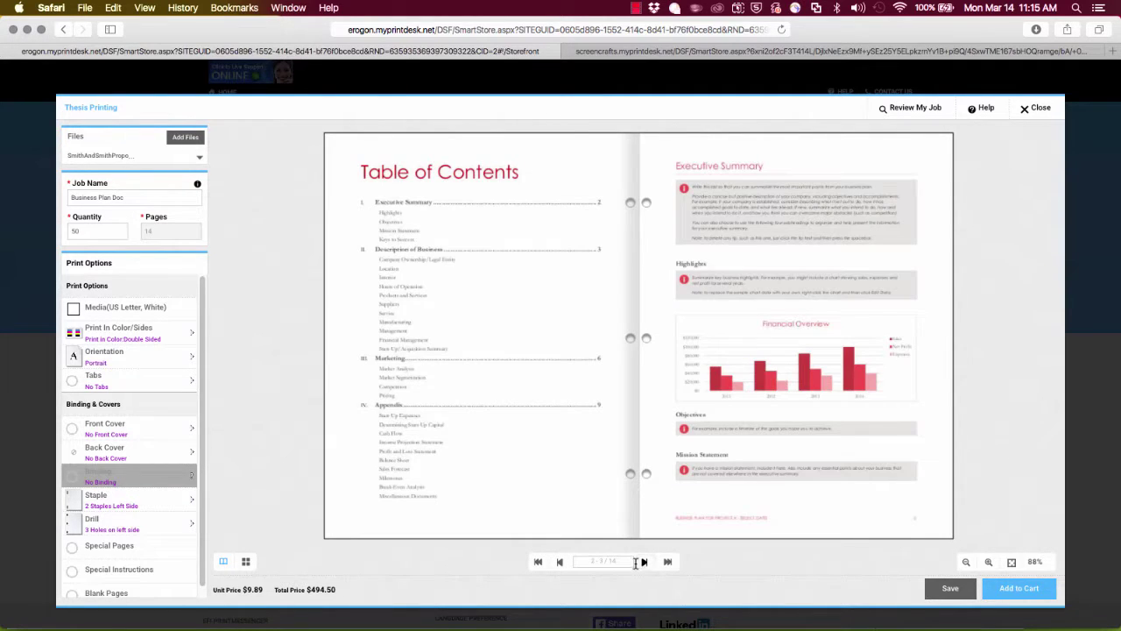
pyautogui.click(559, 562)
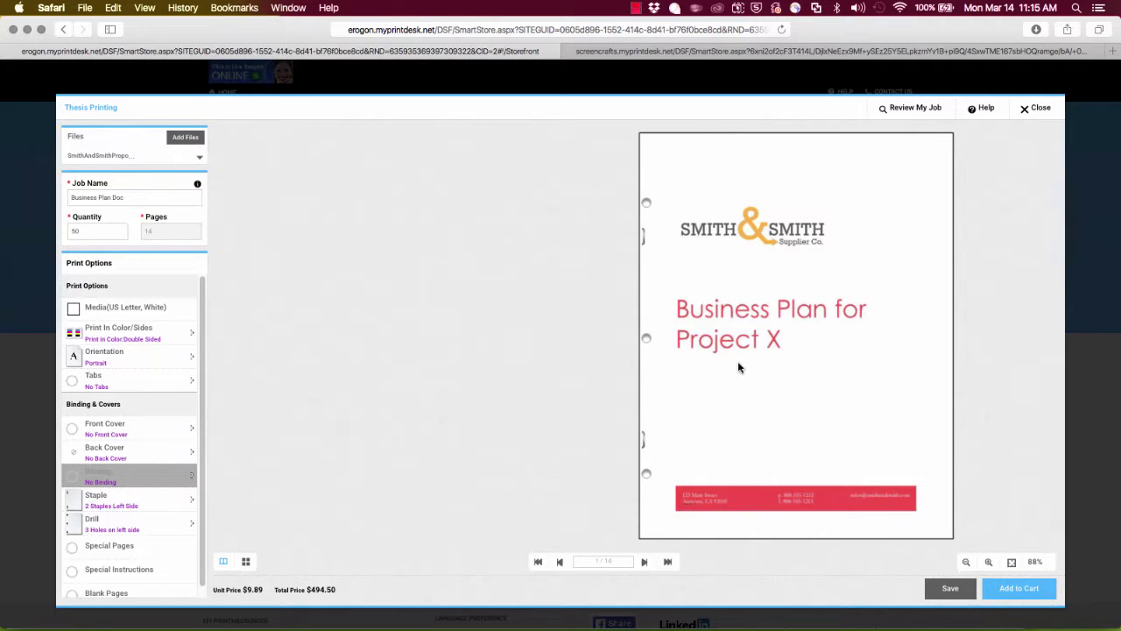
# - Check the editing options available for the first page and show all document pages as thumbnails
pyautogui.rightClick(768, 347)
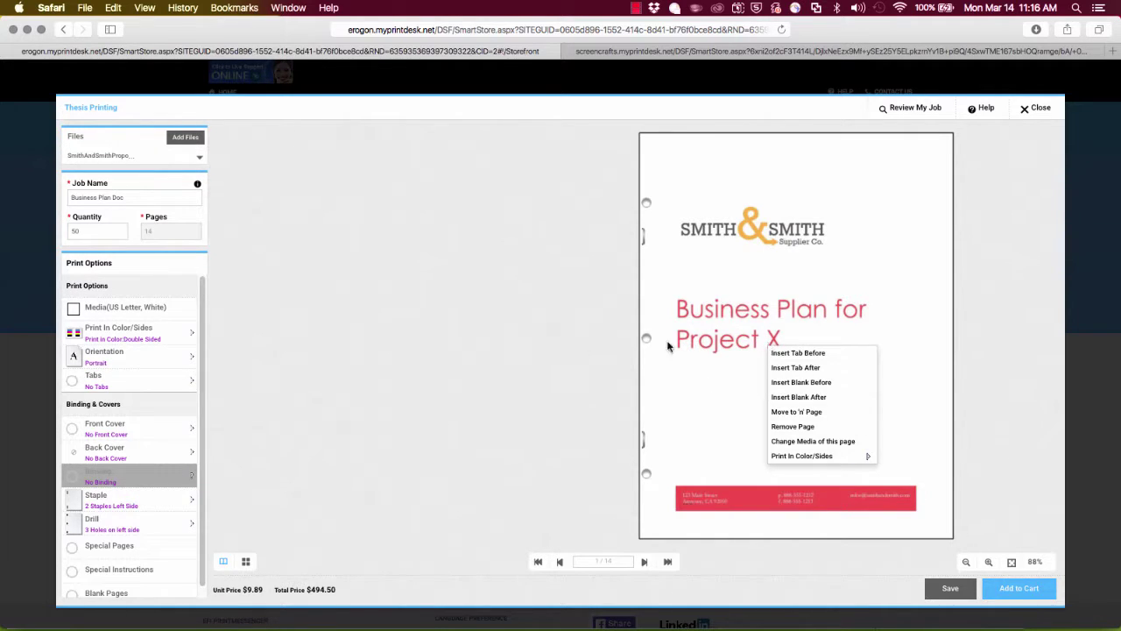
pyautogui.click(488, 364)
pyautogui.click(247, 562)
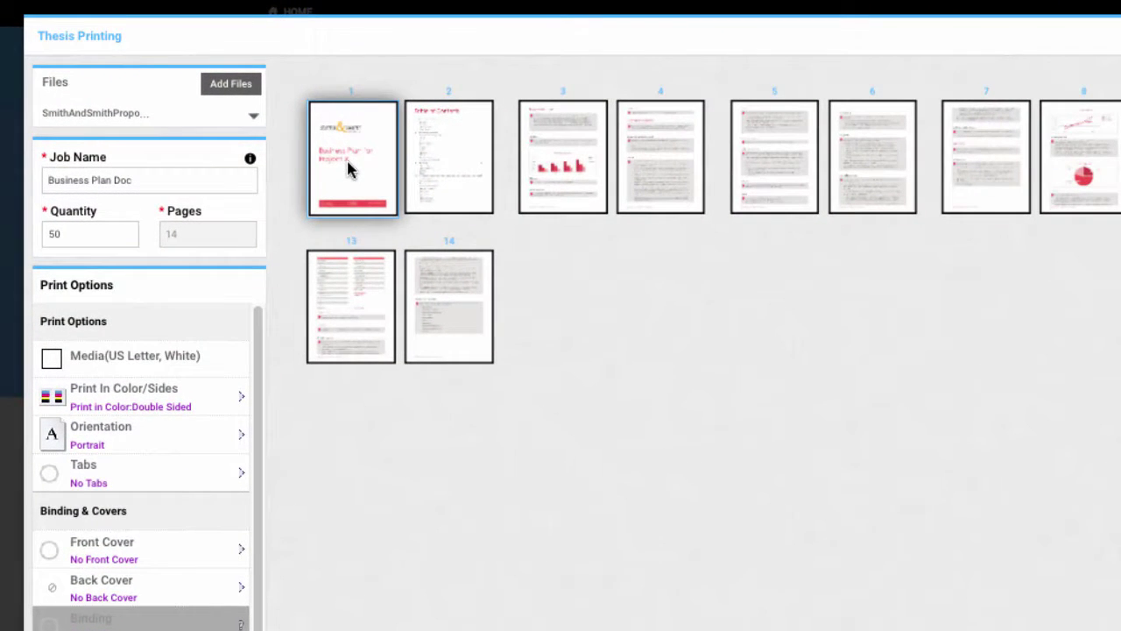
# - Change the media of page 1 to the Blue US Letter stock
pyautogui.rightClick(349, 169)
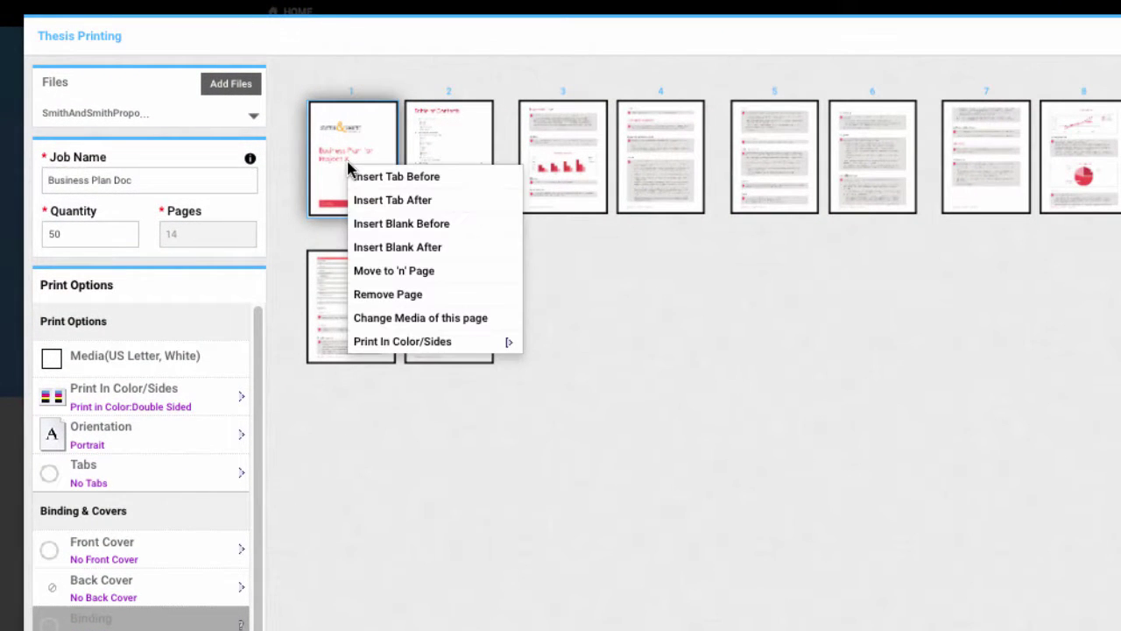
pyautogui.click(422, 322)
pyautogui.scroll(10, 755, 350)
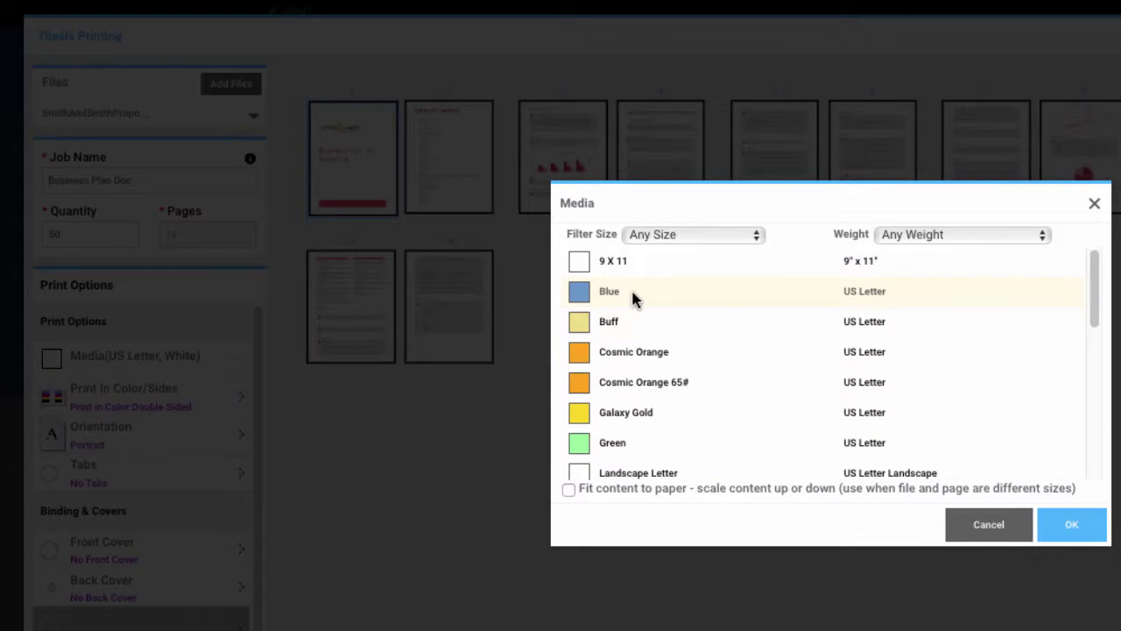
pyautogui.click(1071, 525)
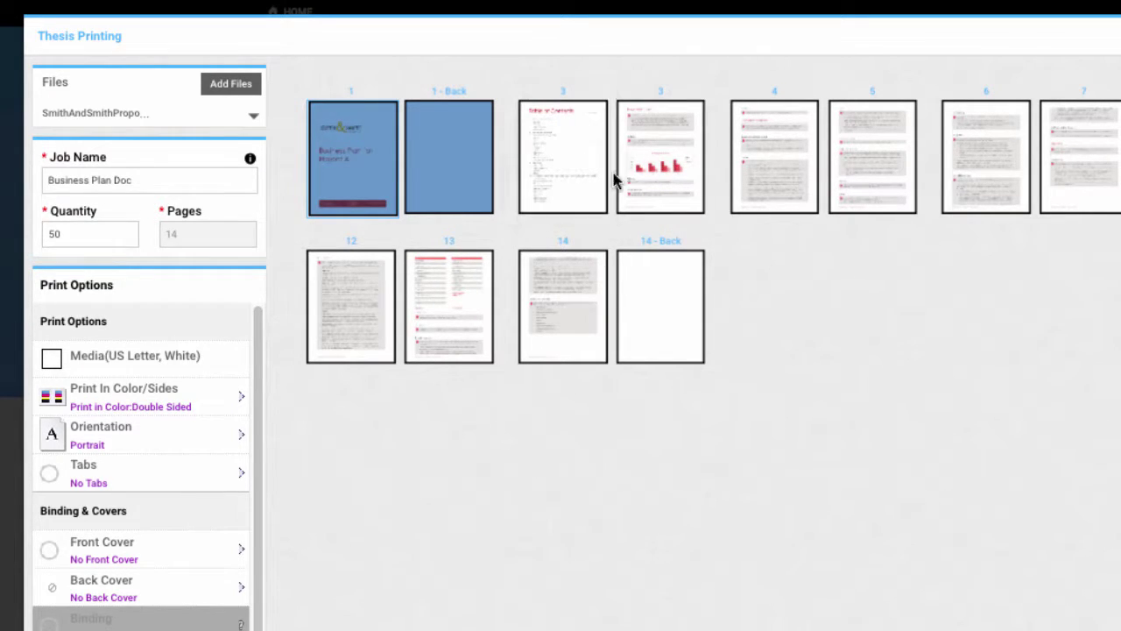
# - Insert a blank page before page 3 and check the pages in the spread preview, returning to the first page
pyautogui.rightClick(661, 190)
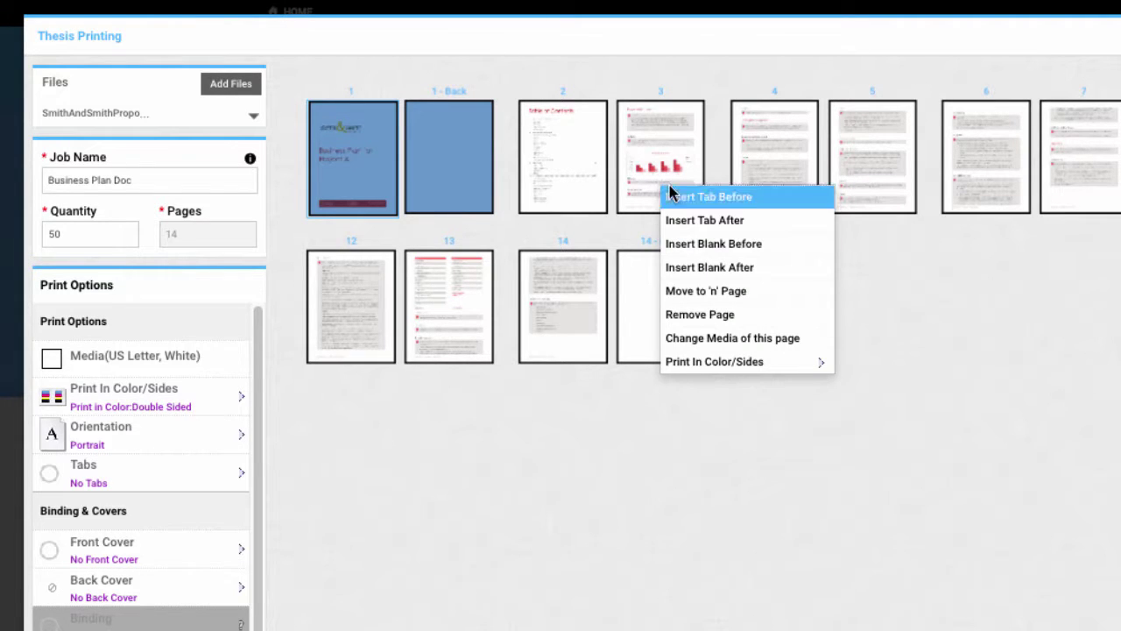
pyautogui.click(687, 245)
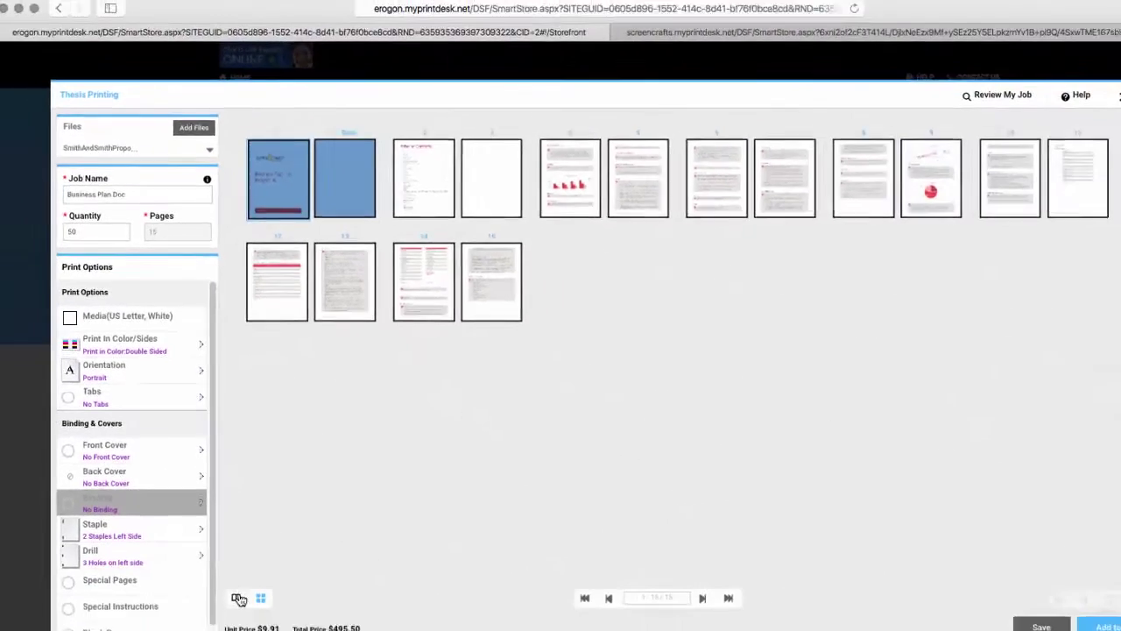
pyautogui.click(238, 598)
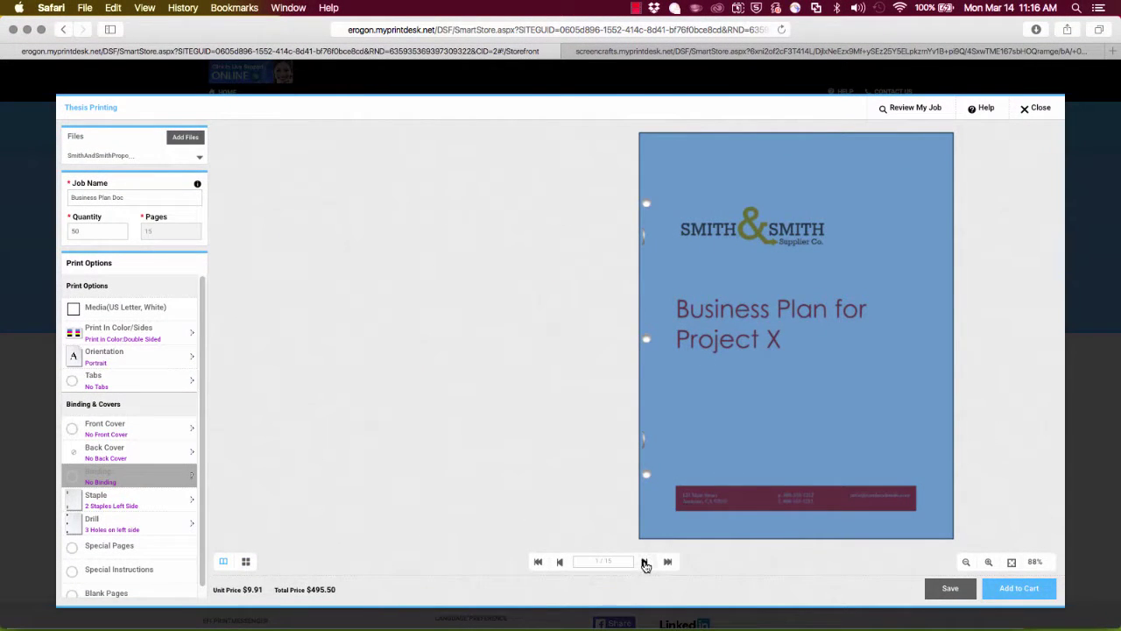
pyautogui.click(701, 598)
pyautogui.click(644, 562)
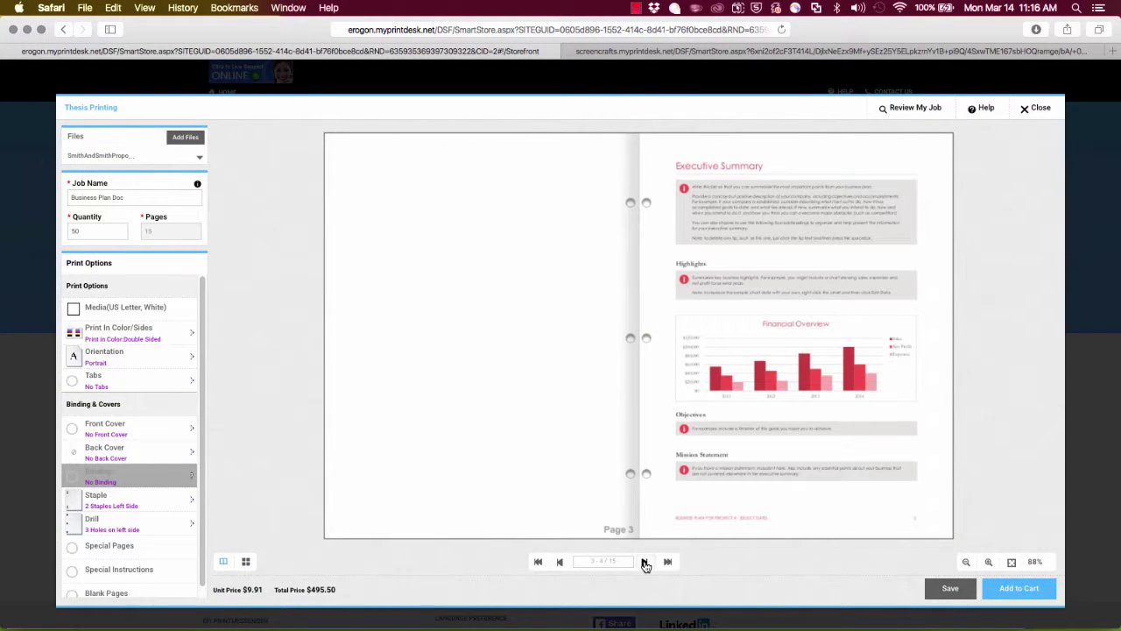
pyautogui.click(644, 562)
pyautogui.click(644, 562)
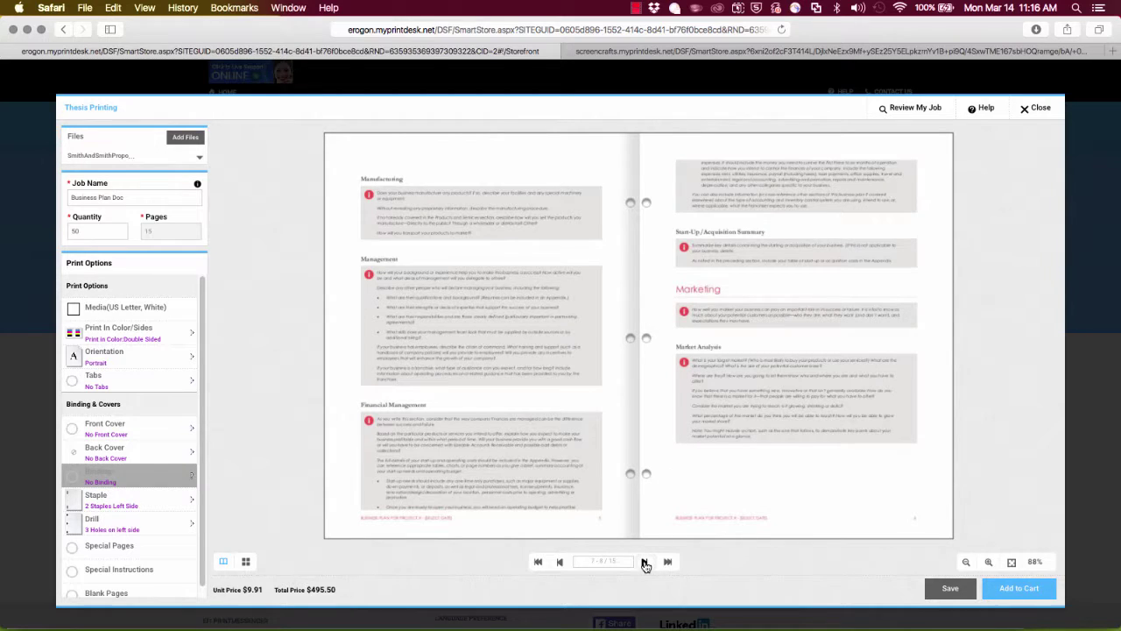
pyautogui.click(539, 563)
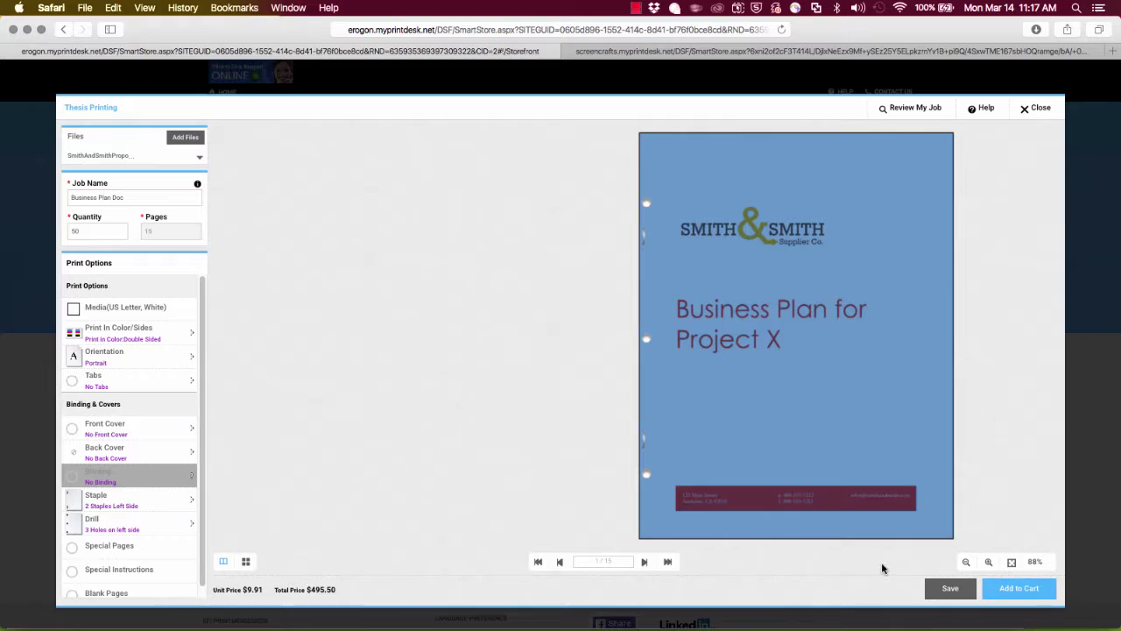
# - Add the Business Plan Doc job to the cart and agree to the job approval statement
pyautogui.click(1029, 595)
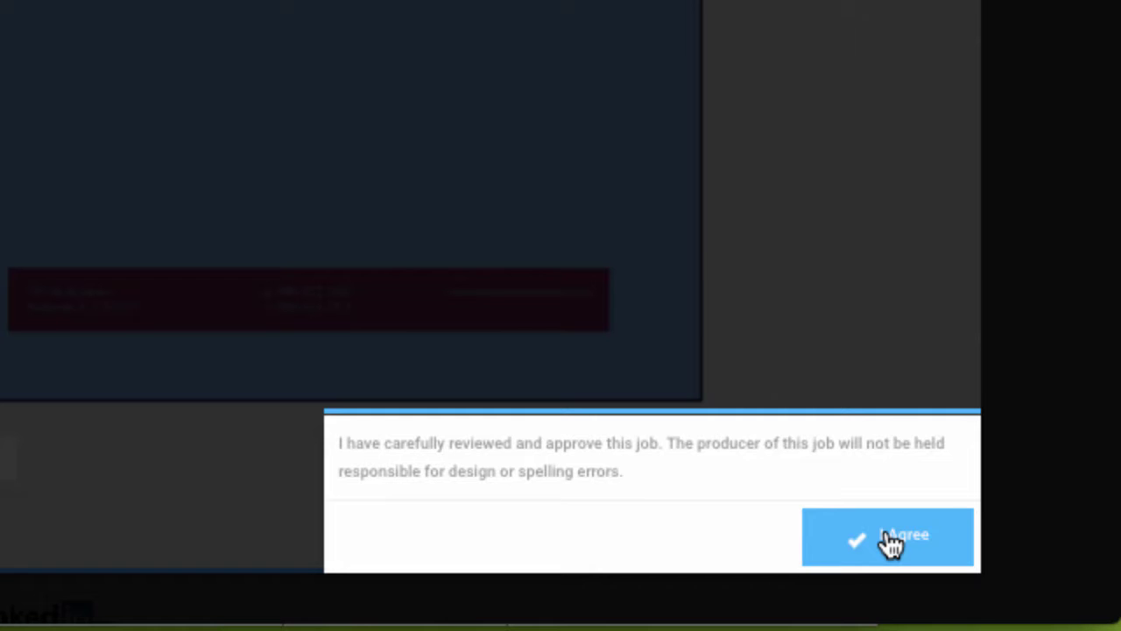
pyautogui.click(884, 554)
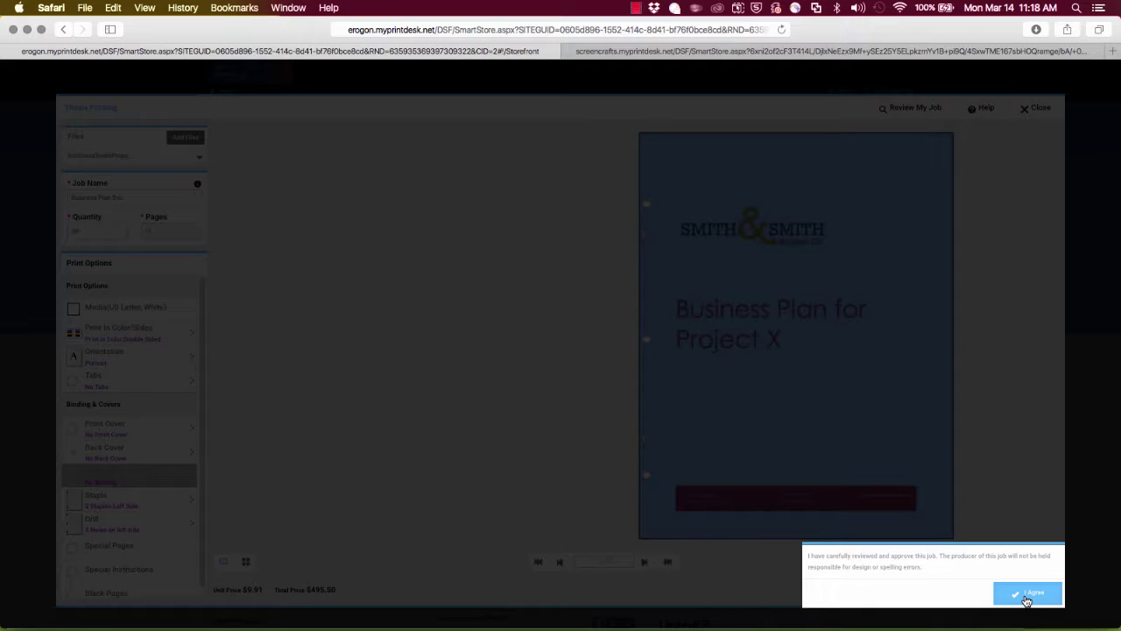
pyautogui.click(1026, 597)
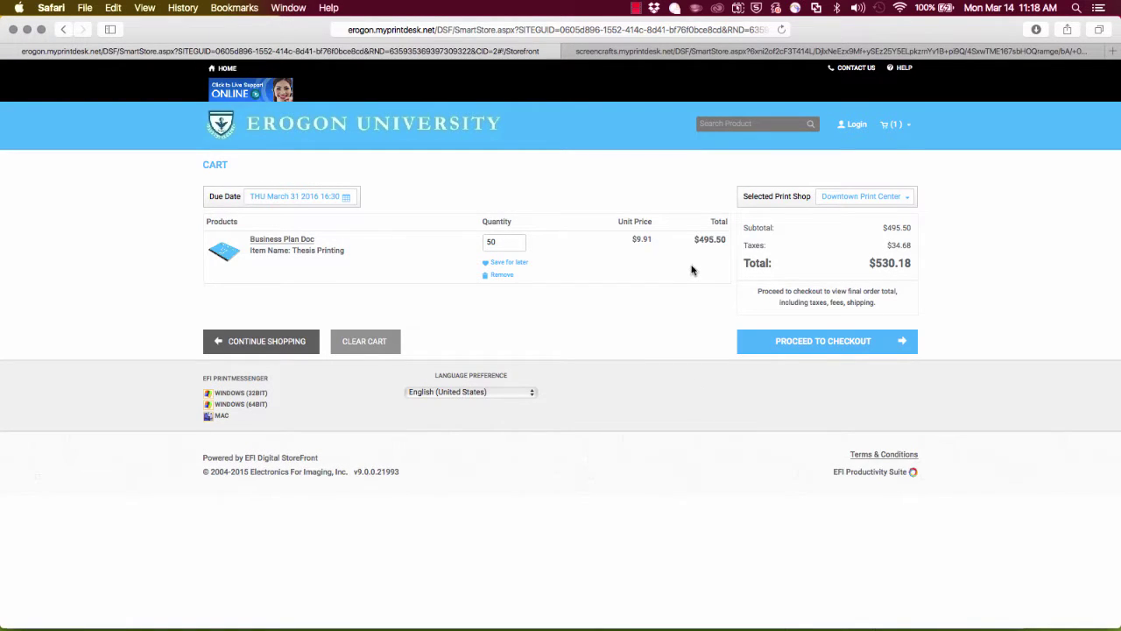
# - Switch to the Screen Crafts storefront and browse the products in its Banners category
pyautogui.click(688, 52)
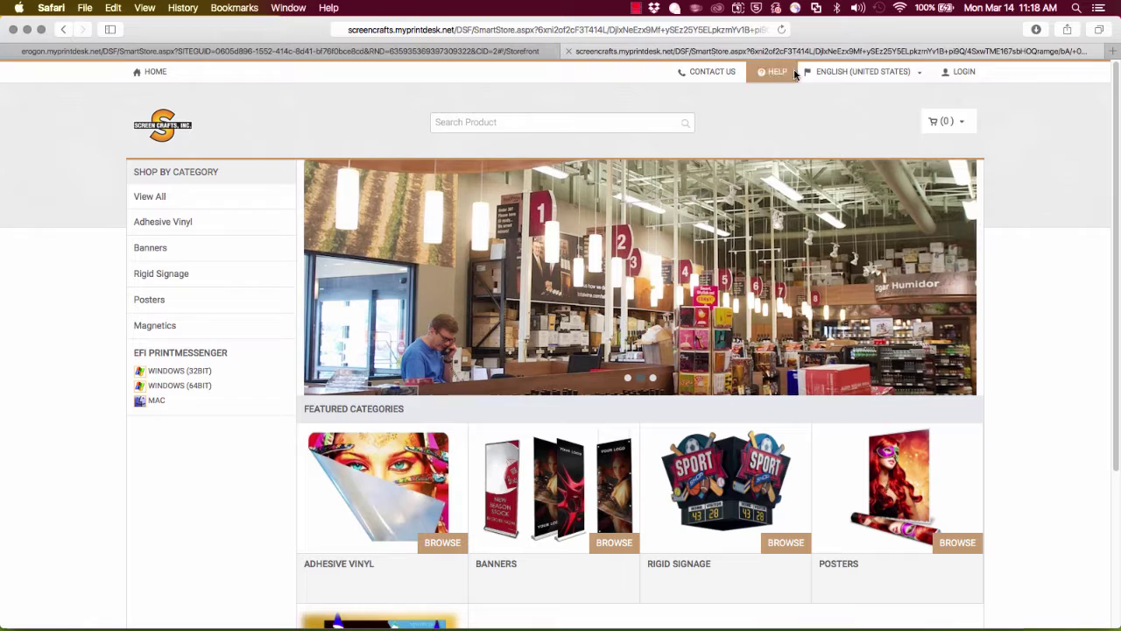
pyautogui.scroll(-1, 1011, 530)
pyautogui.scroll(-3, 1010, 529)
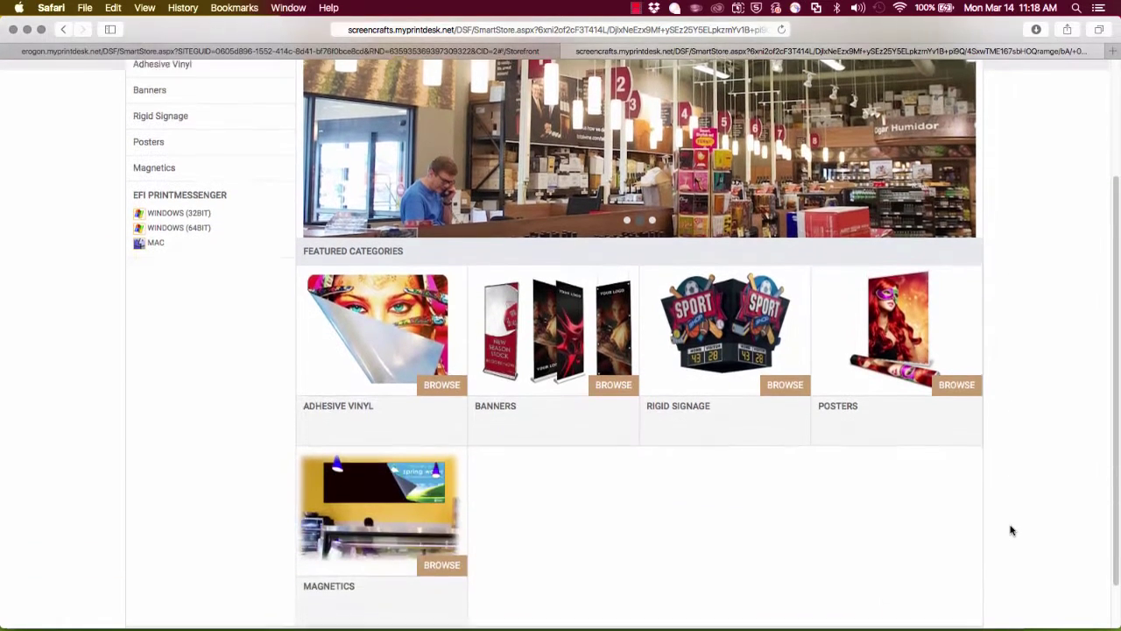
pyautogui.click(614, 385)
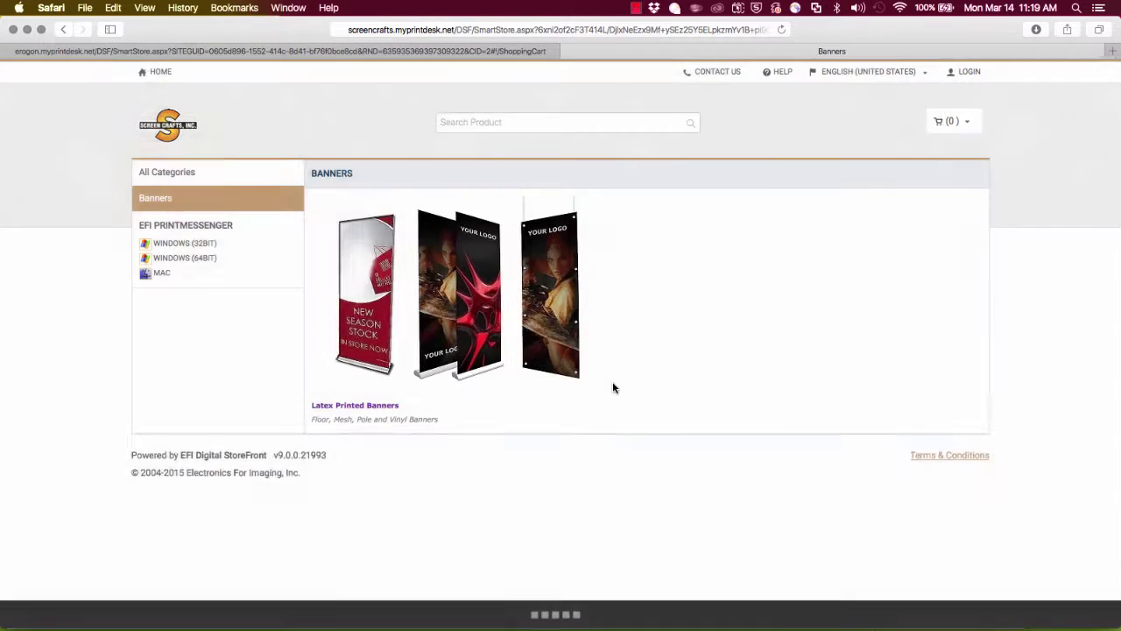
pyautogui.scroll(-2, 734, 392)
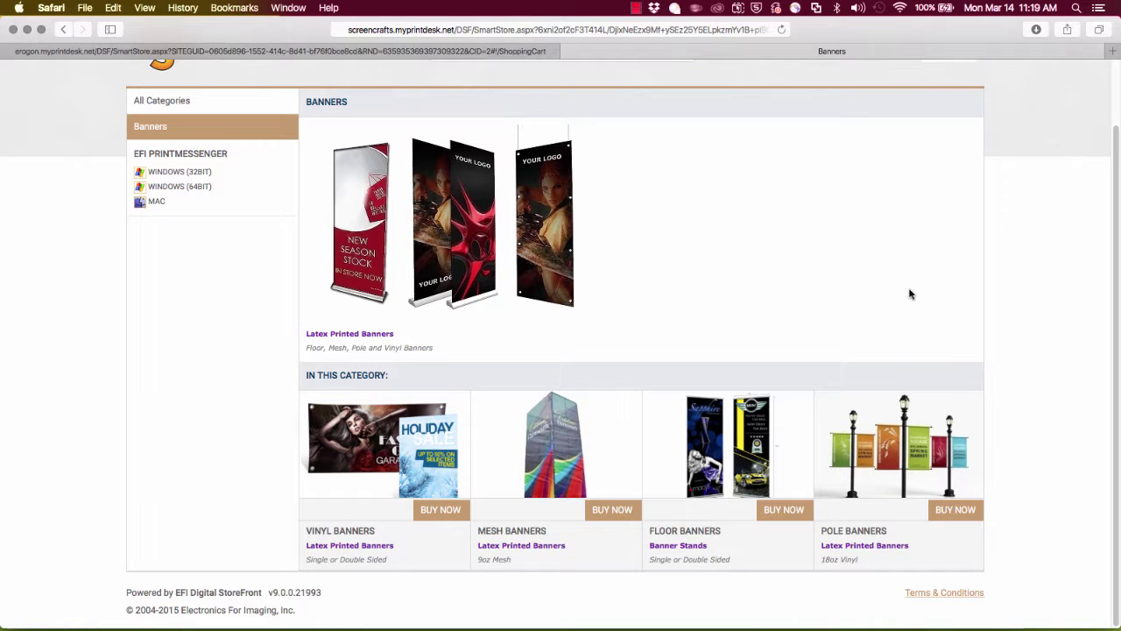
# - Buy a Vinyl Banner with the location Indoor, printing on One Side and a banner weight of 13 oz
pyautogui.click(445, 515)
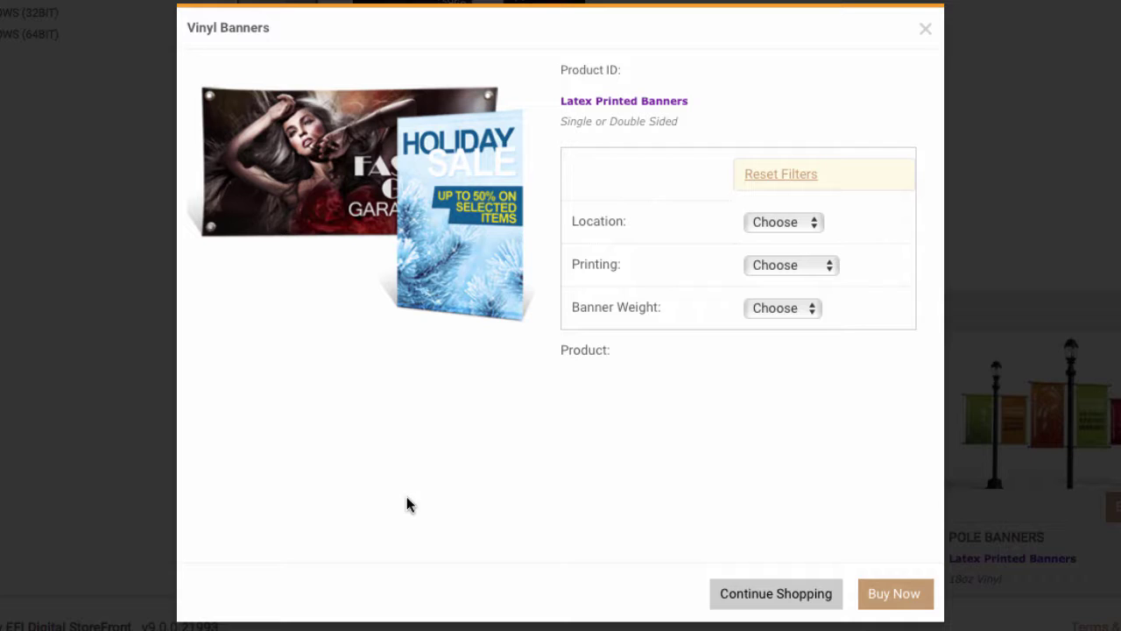
pyautogui.click(778, 224)
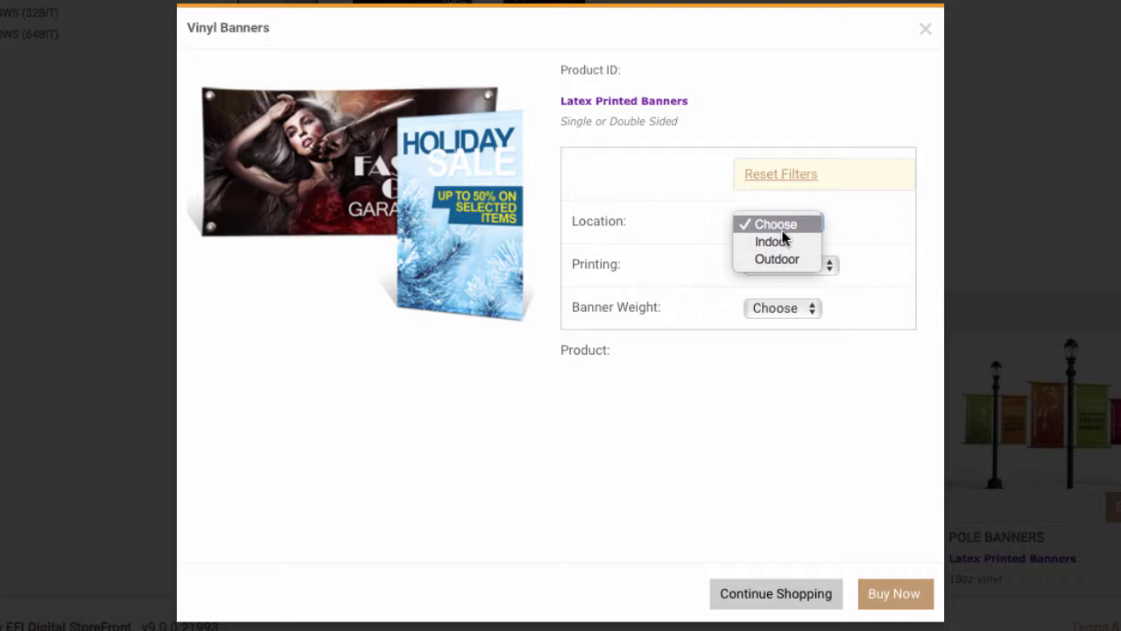
pyautogui.click(783, 244)
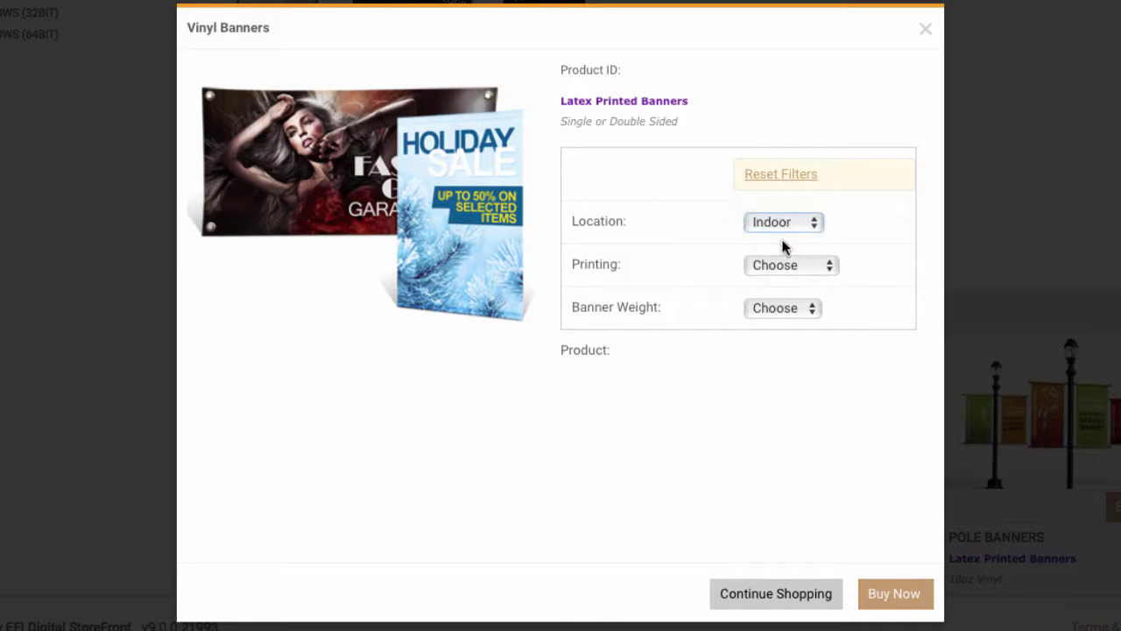
pyautogui.click(783, 265)
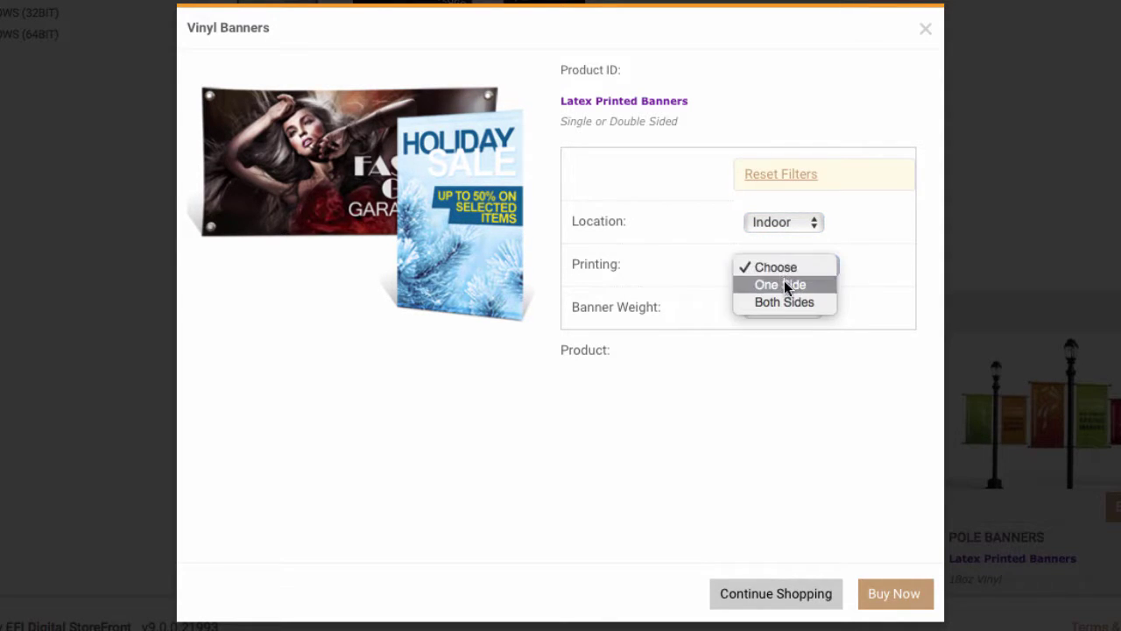
pyautogui.click(784, 285)
pyautogui.click(783, 308)
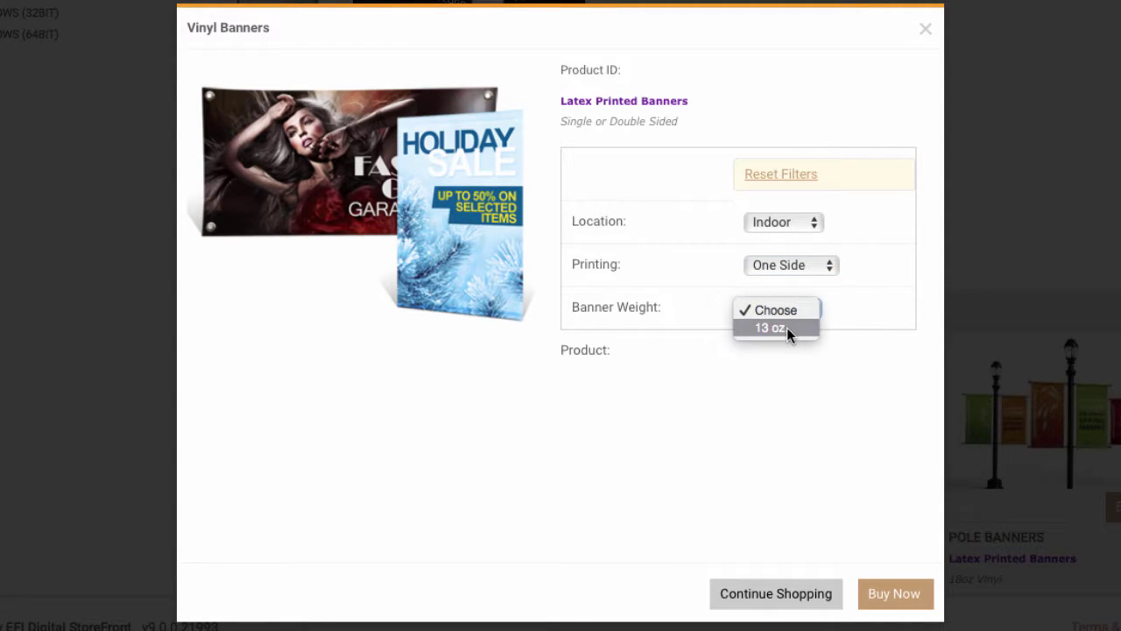
pyautogui.click(786, 326)
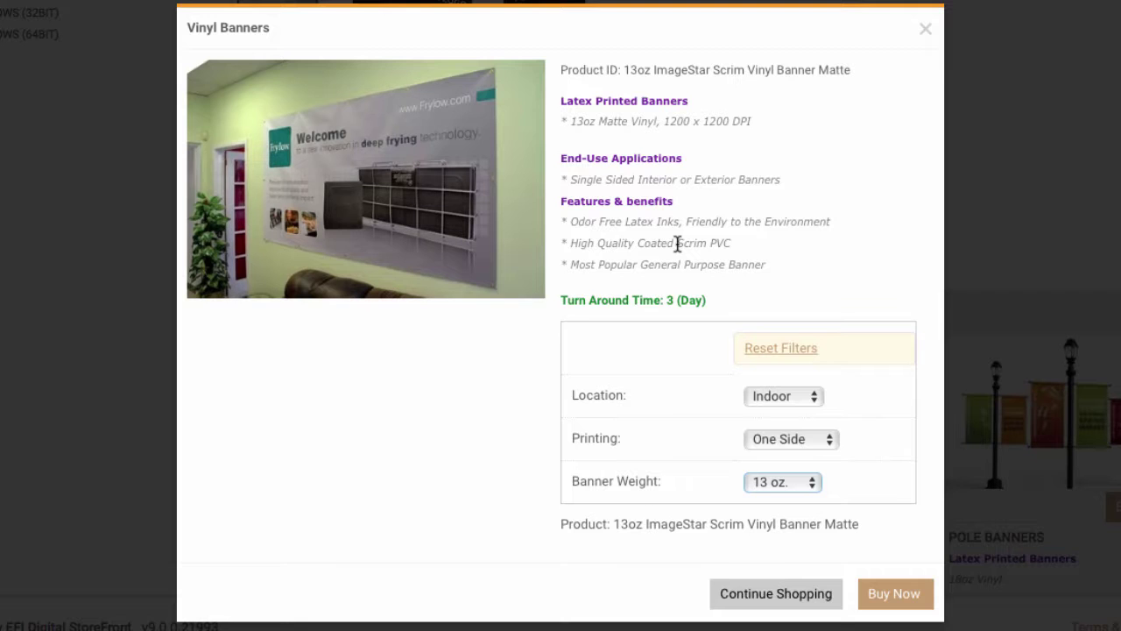
pyautogui.click(889, 591)
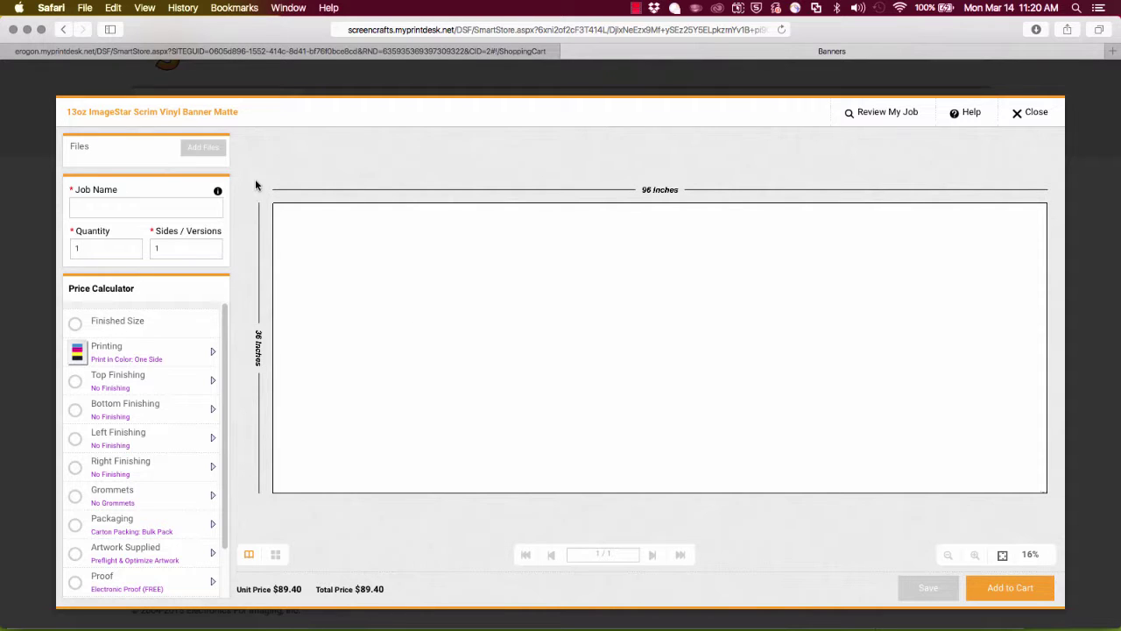
# - Upload the file 72x24 BusBench_Mechanical.pdf from the Joose folder as artwork for the banner
pyautogui.click(203, 149)
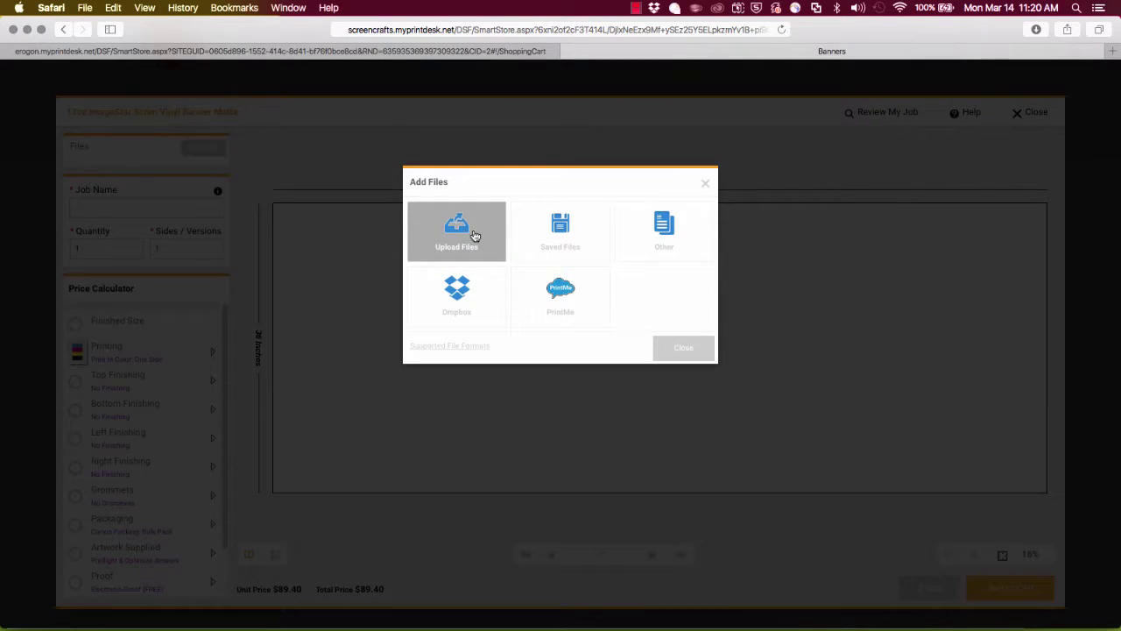
pyautogui.click(482, 235)
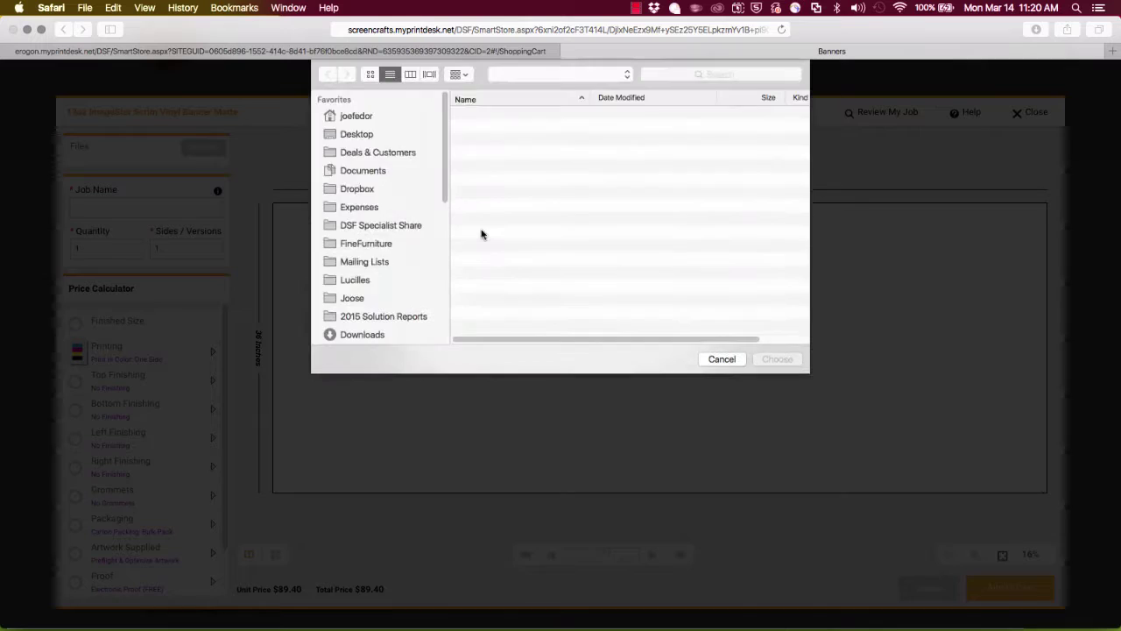
pyautogui.click(383, 298)
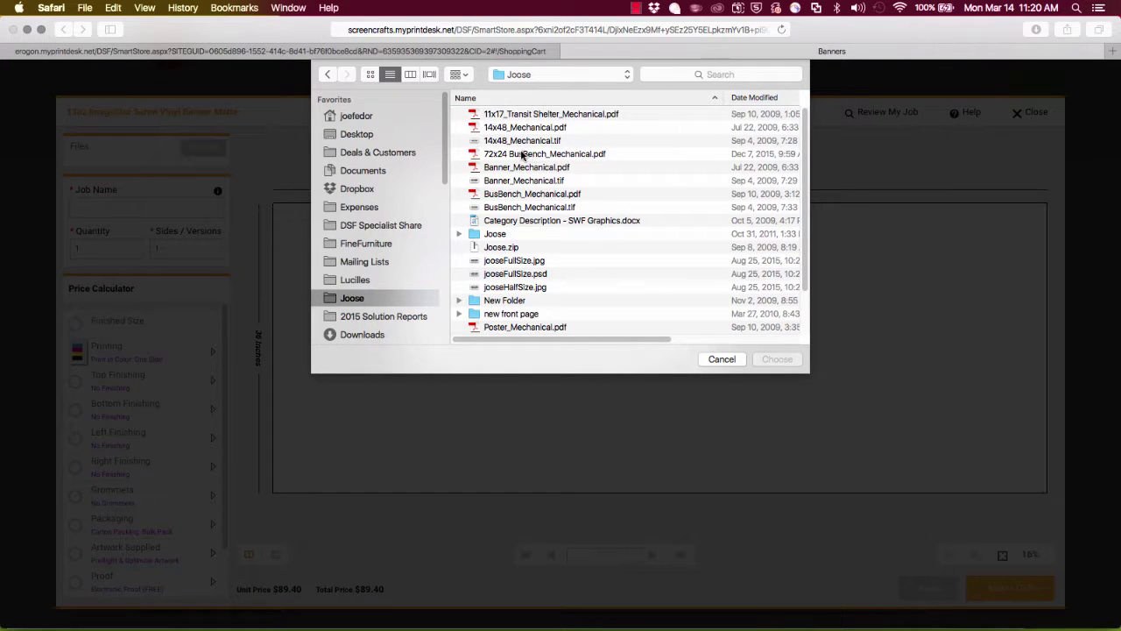
pyautogui.click(523, 154)
pyautogui.click(781, 361)
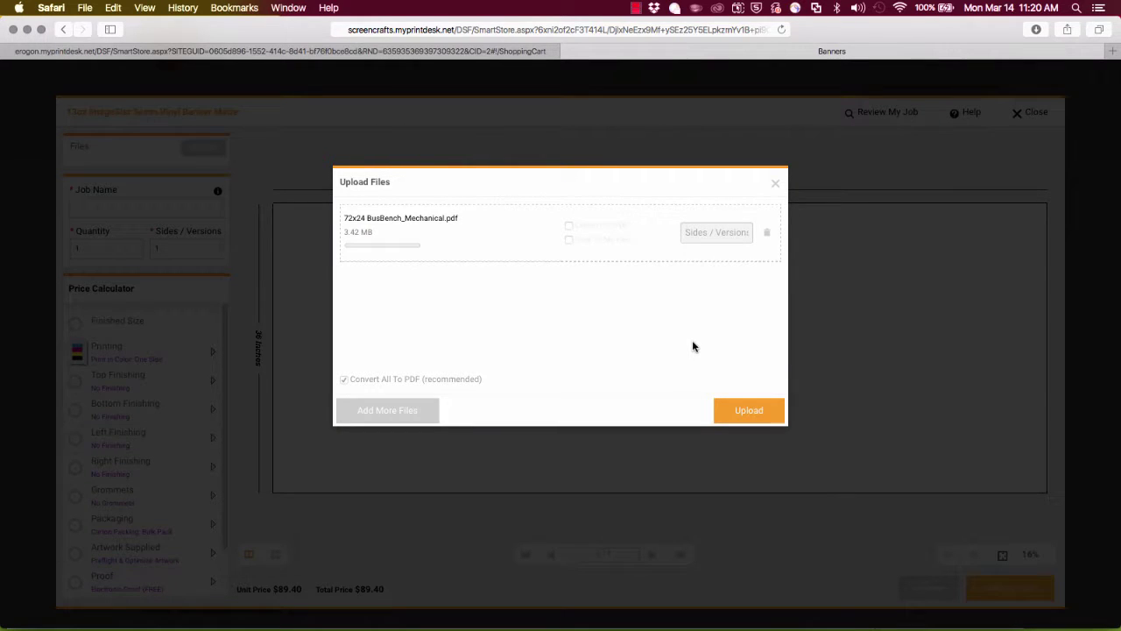
pyautogui.click(743, 411)
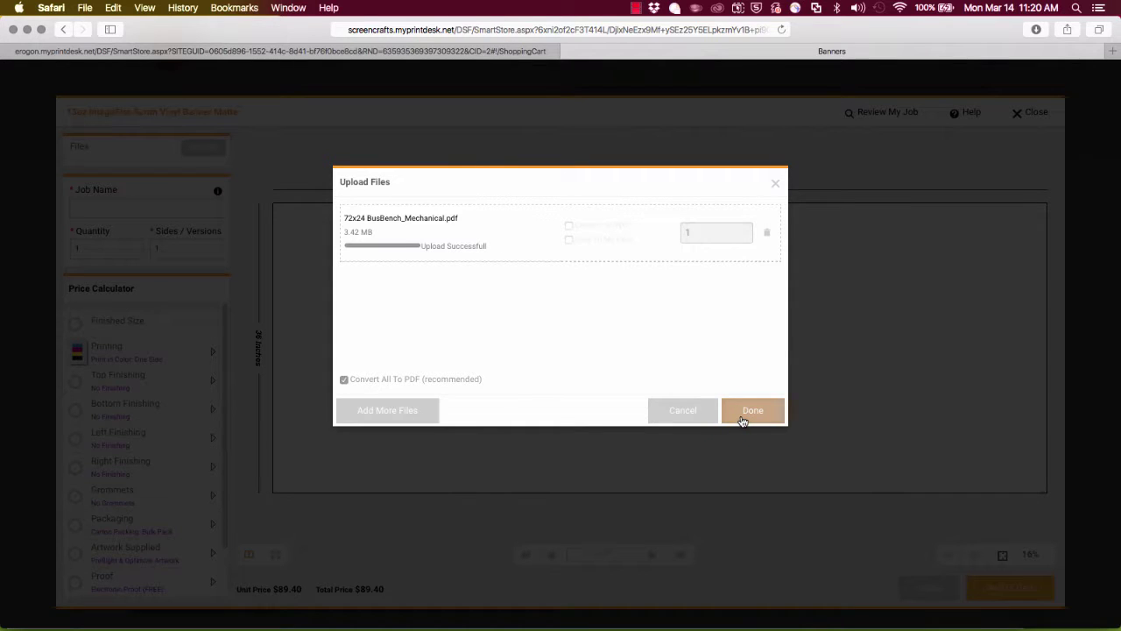
pyautogui.click(752, 410)
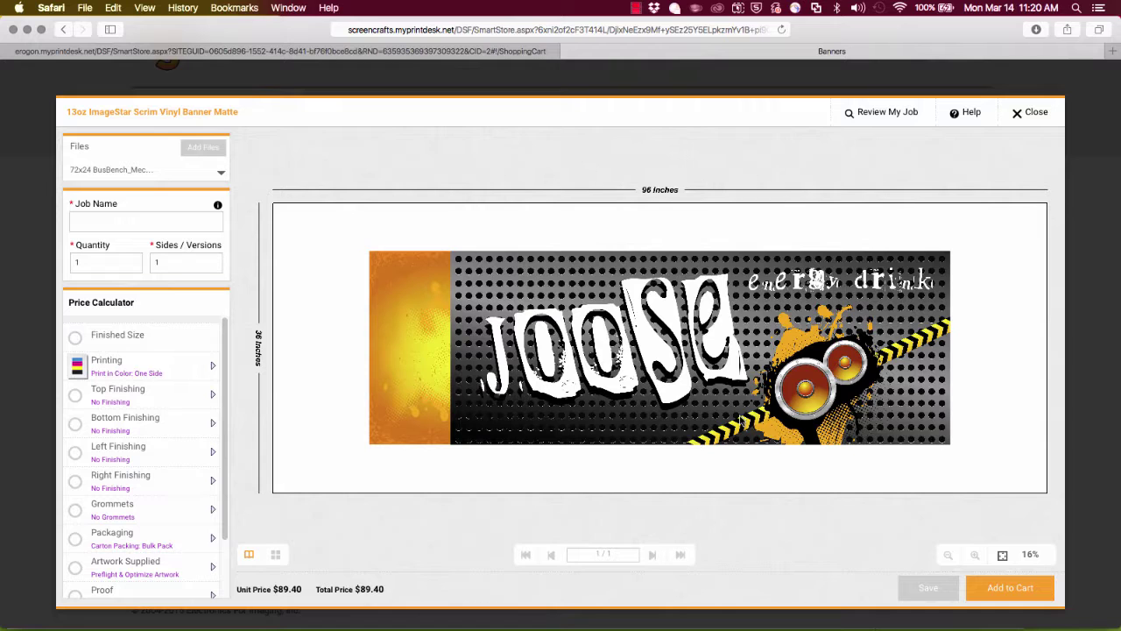
# - Set the banner's finished size to a custom 72 inches wide by 24 inches high
pyautogui.click(125, 336)
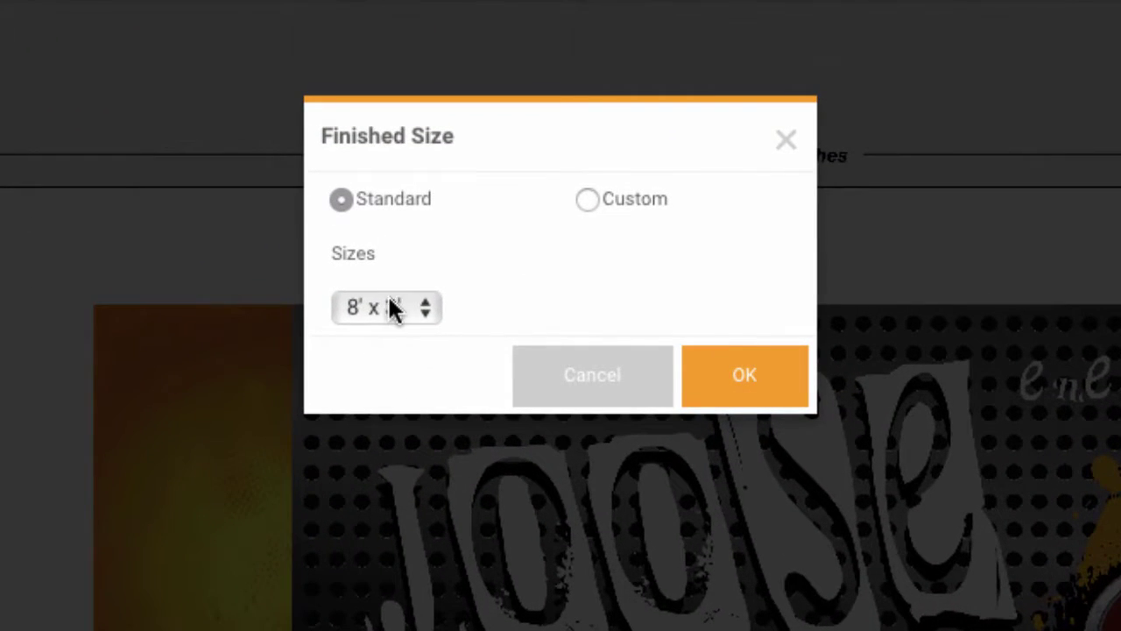
pyautogui.click(406, 301)
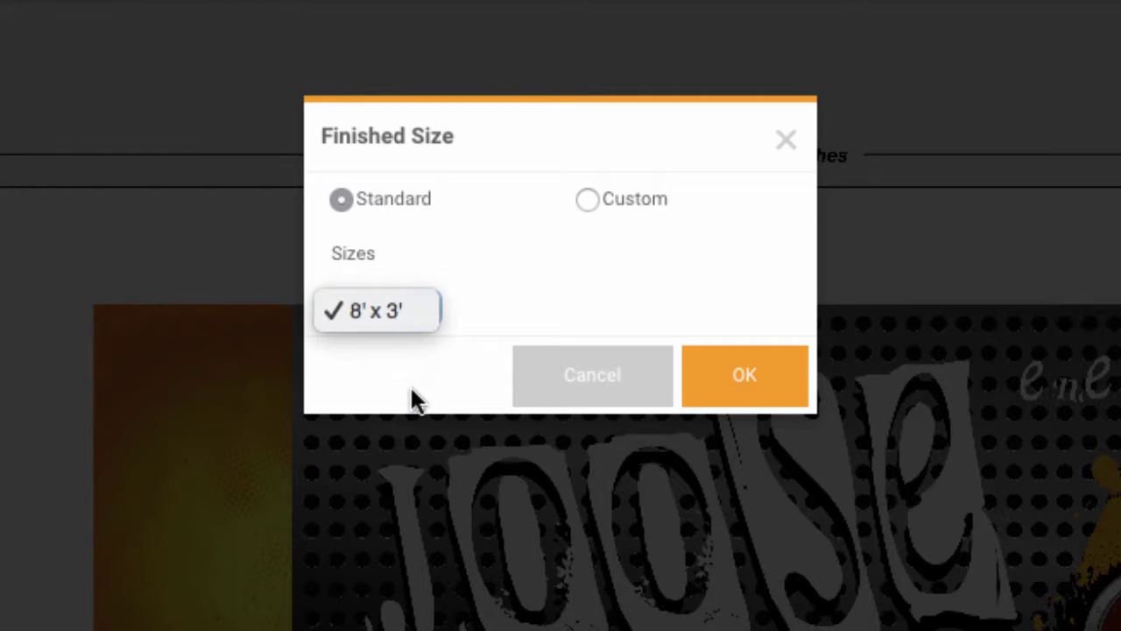
pyautogui.click(539, 261)
pyautogui.click(585, 200)
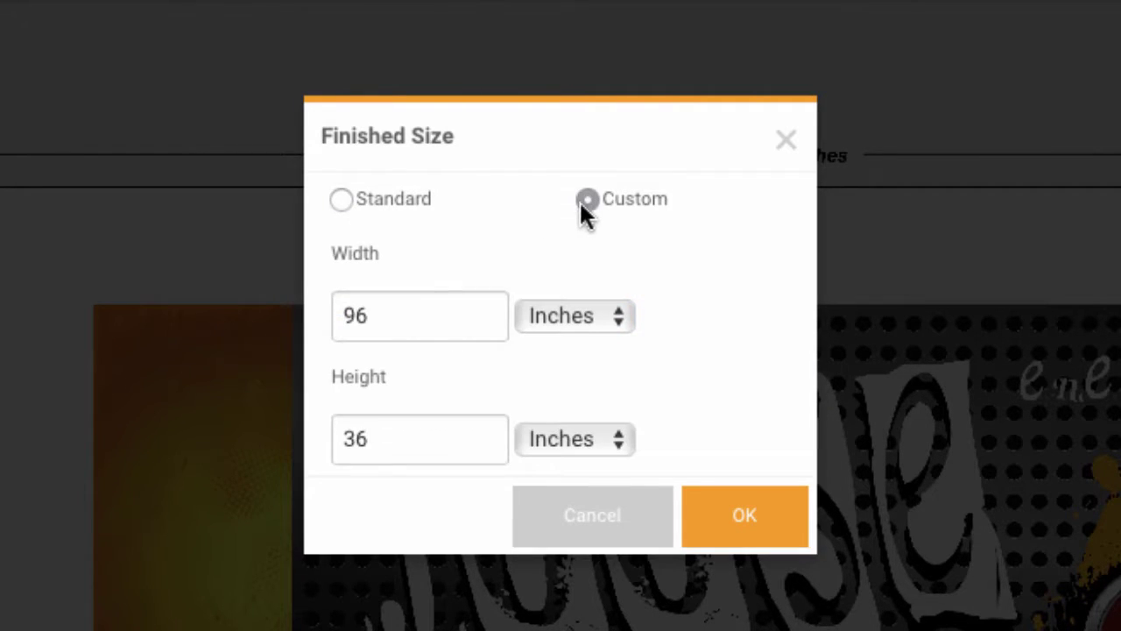
pyautogui.doubleClick(396, 325)
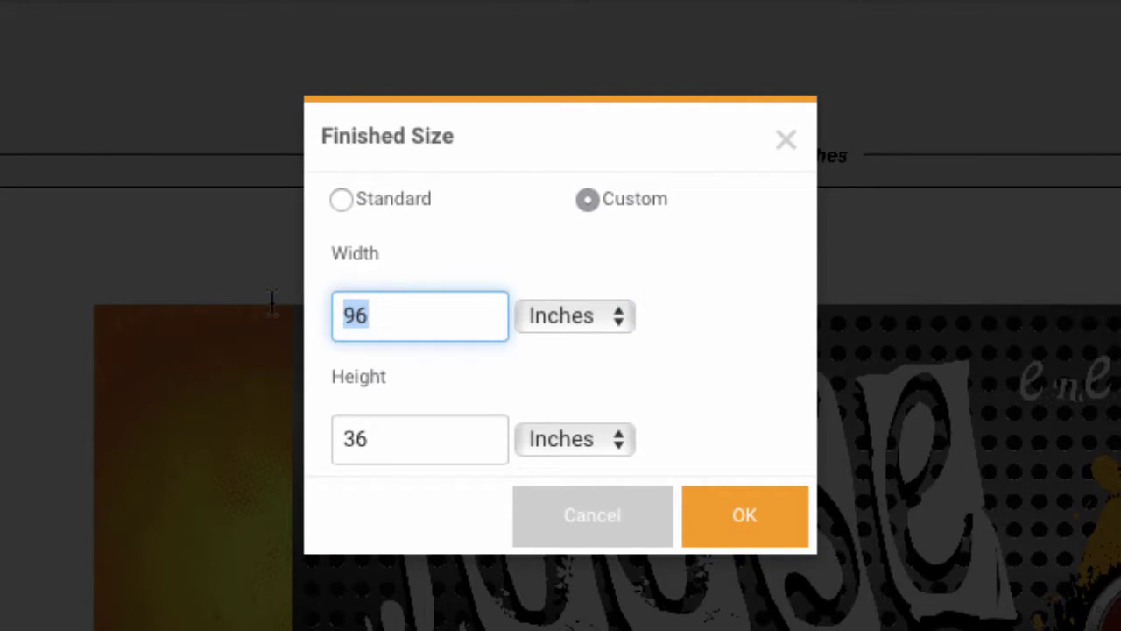
pyautogui.write('72')
pyautogui.press('Tab')
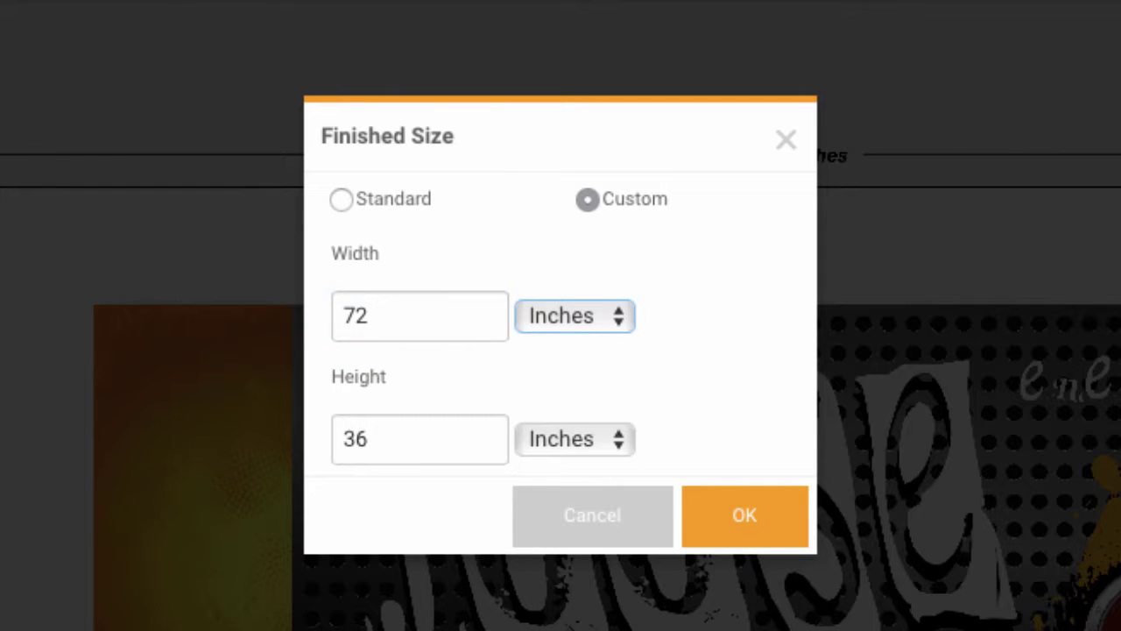
pyautogui.press('Tab')
pyautogui.write('24')
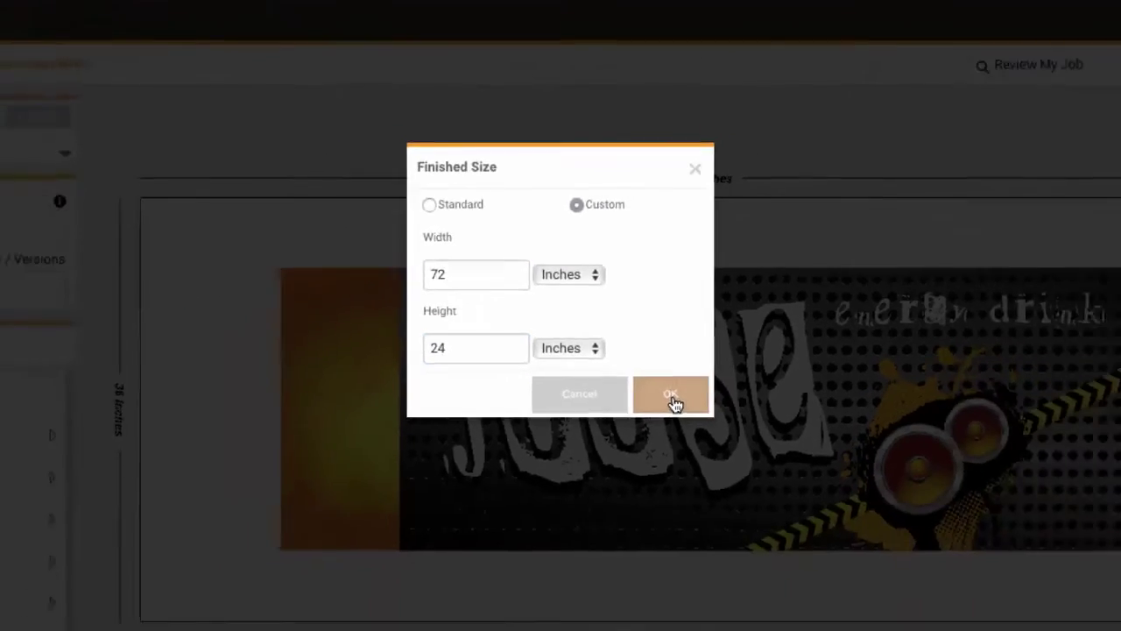
pyautogui.click(747, 524)
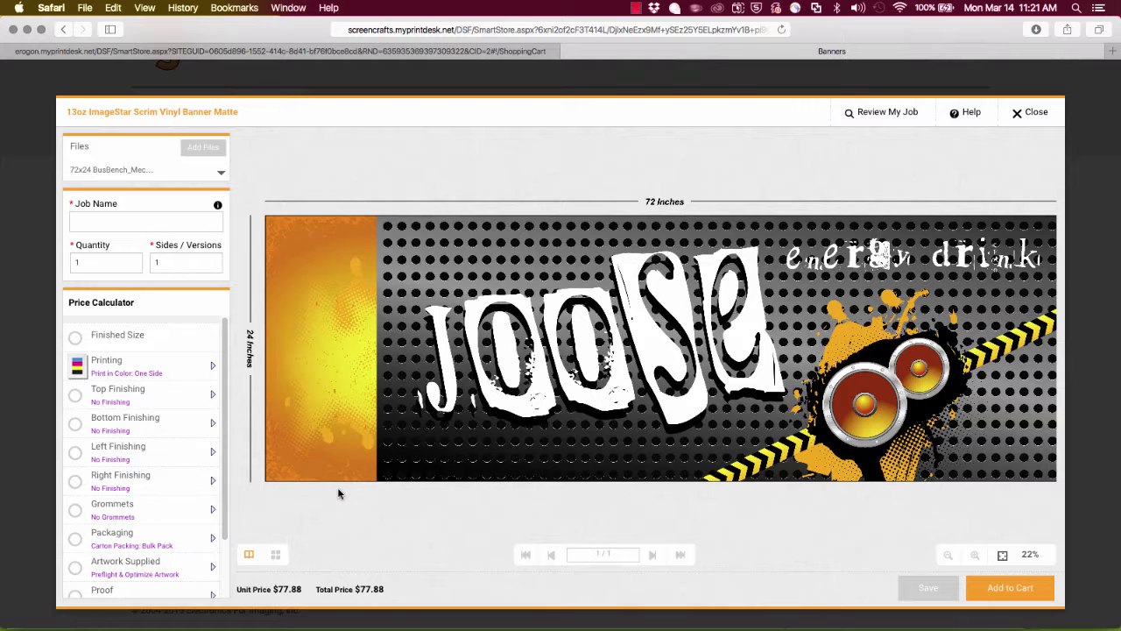
# - Set both the top and bottom finishing of the banner to Pole Pockets 1" with Sewn Hem
pyautogui.click(117, 395)
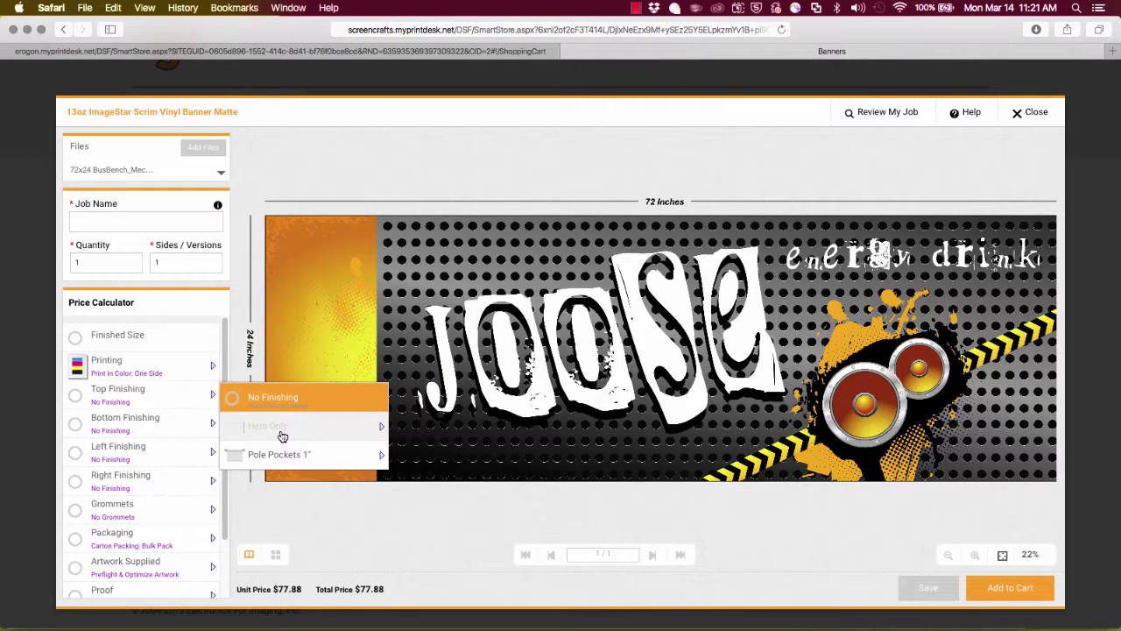
pyautogui.click(283, 458)
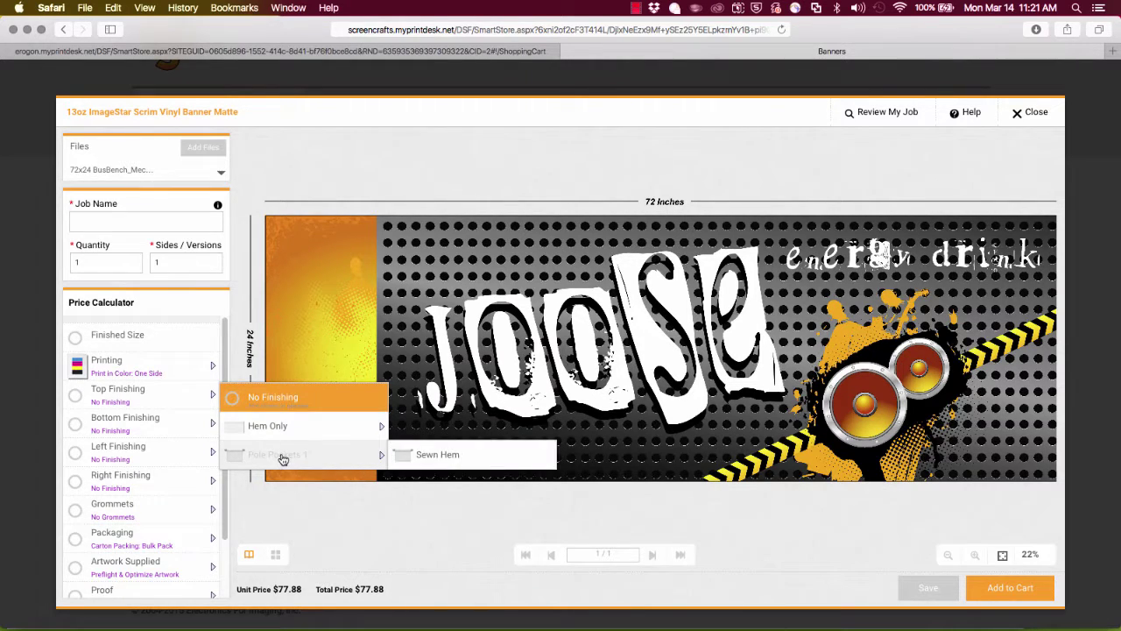
pyautogui.click(423, 454)
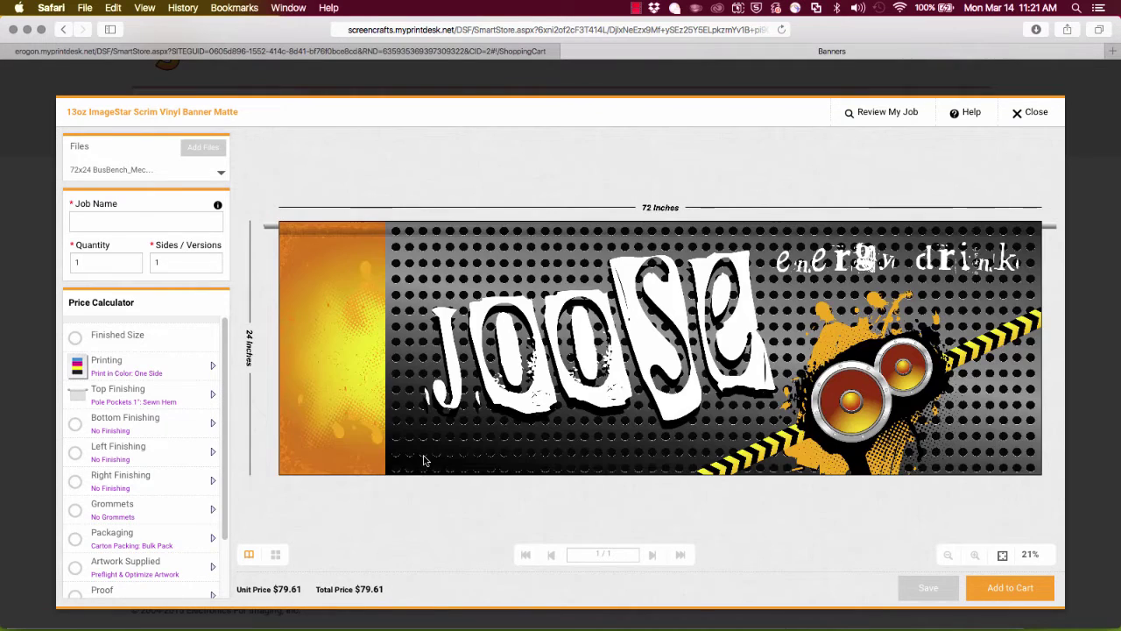
pyautogui.click(150, 430)
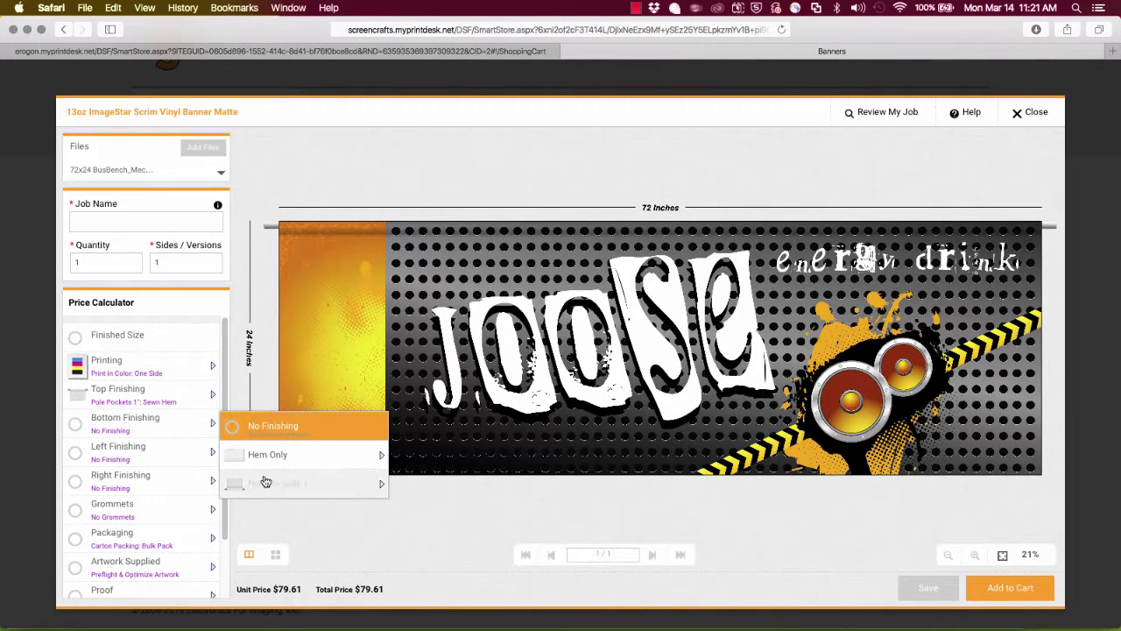
pyautogui.moveTo(265, 482)
pyautogui.click(433, 488)
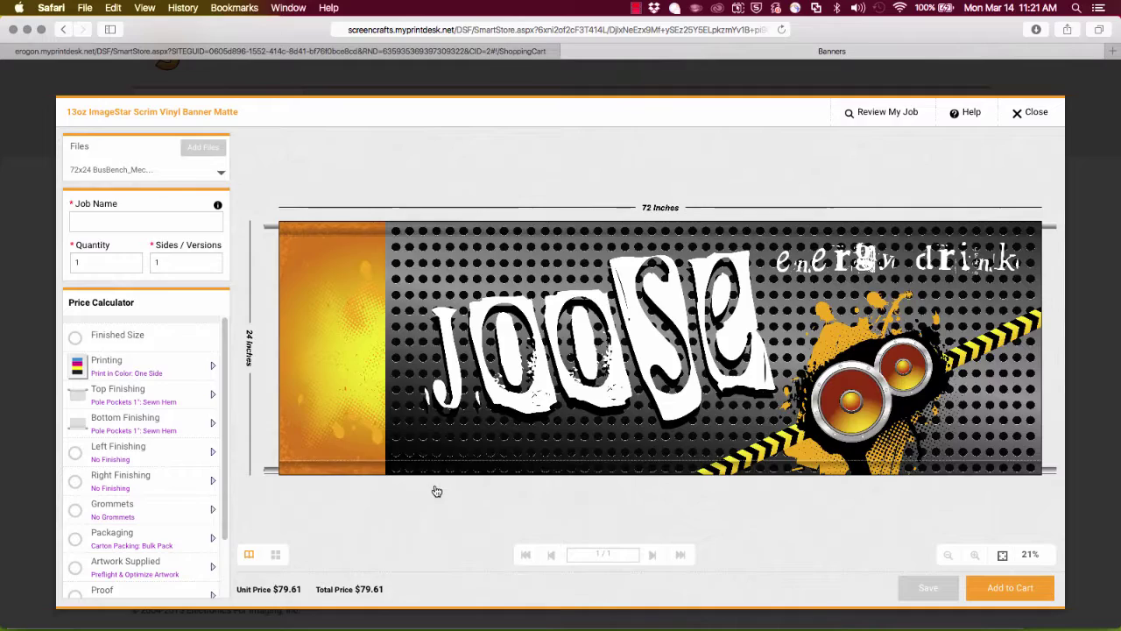
# - Set both the left and right finishing of the banner to Hem Only with Sewn Hem
pyautogui.click(192, 478)
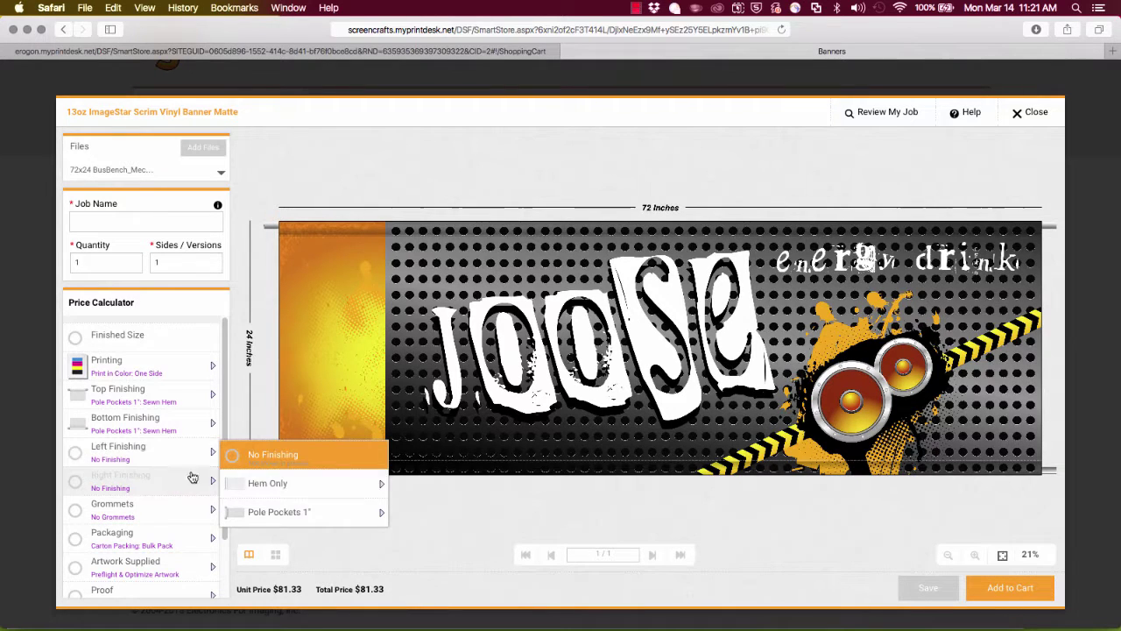
pyautogui.moveTo(307, 483)
pyautogui.click(437, 489)
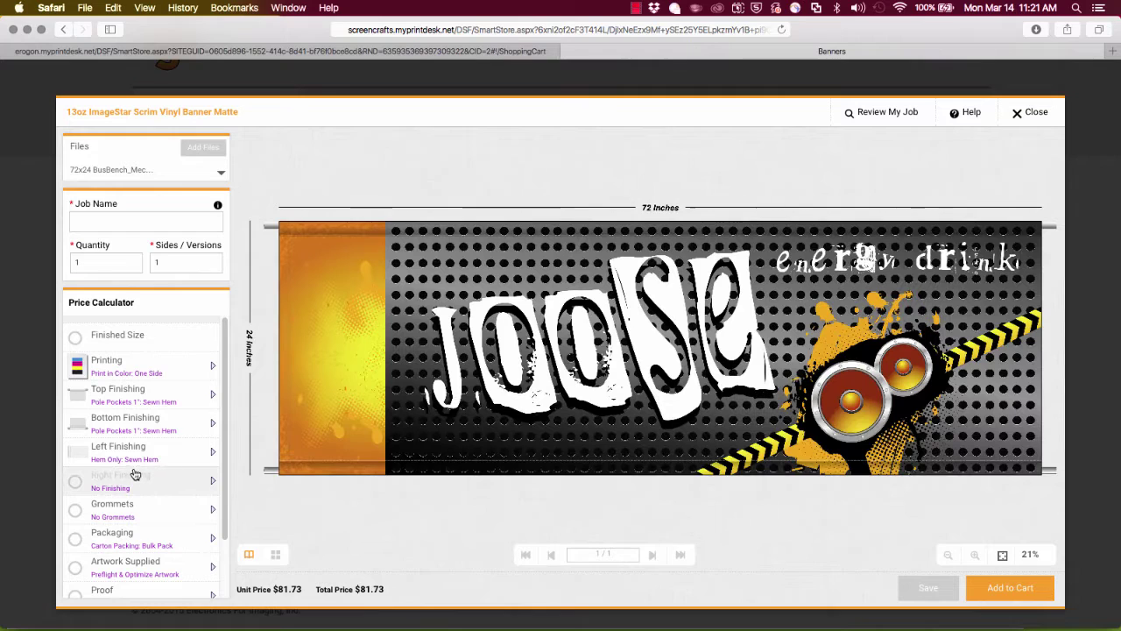
pyautogui.click(136, 474)
pyautogui.moveTo(259, 515)
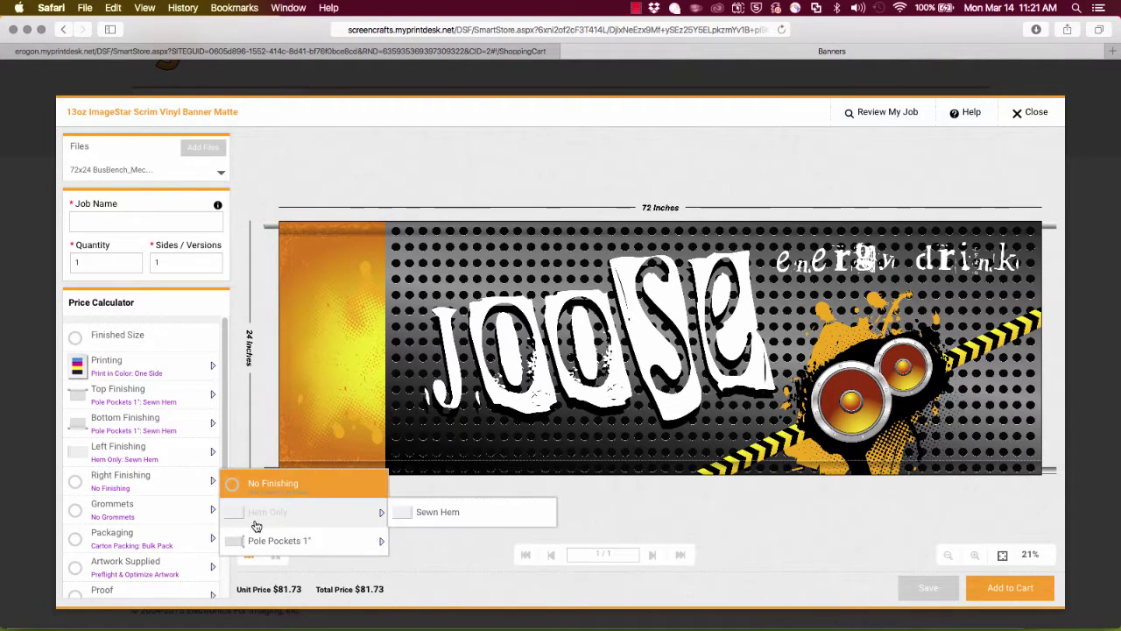
pyautogui.click(438, 517)
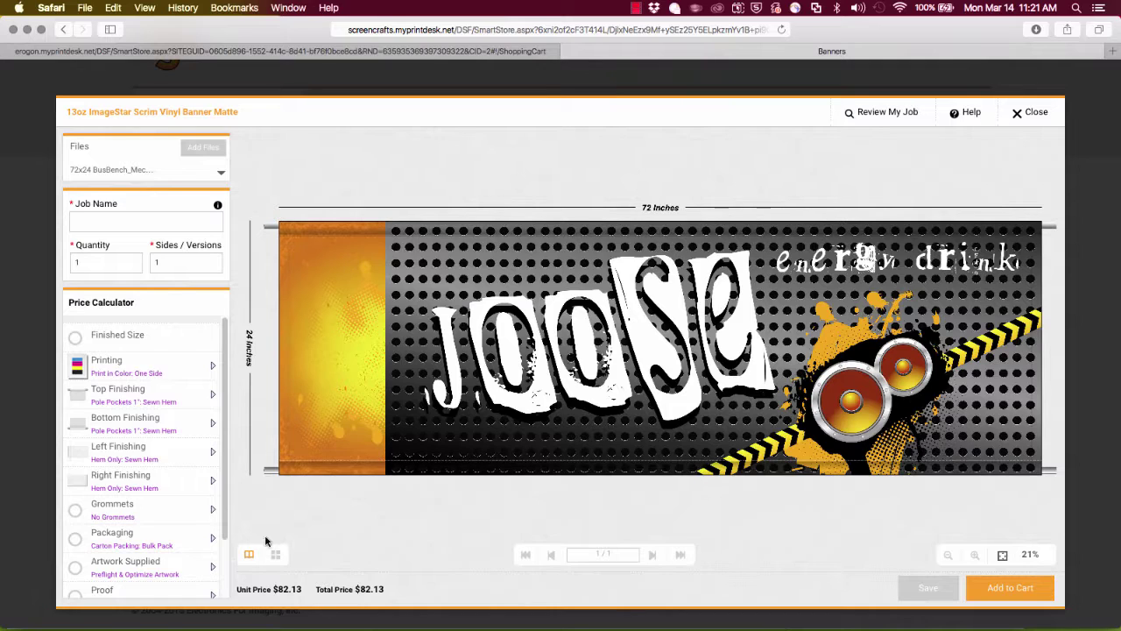
# - Add spaced grommets every 18 inches along the banner's top and bottom edges
pyautogui.click(149, 515)
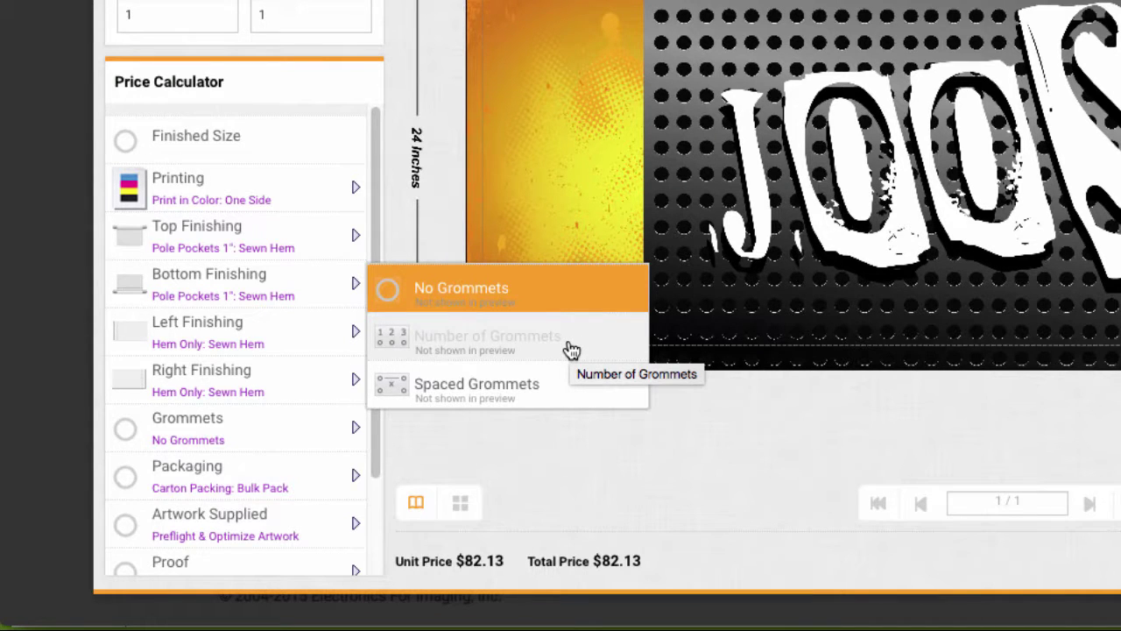
pyautogui.click(495, 387)
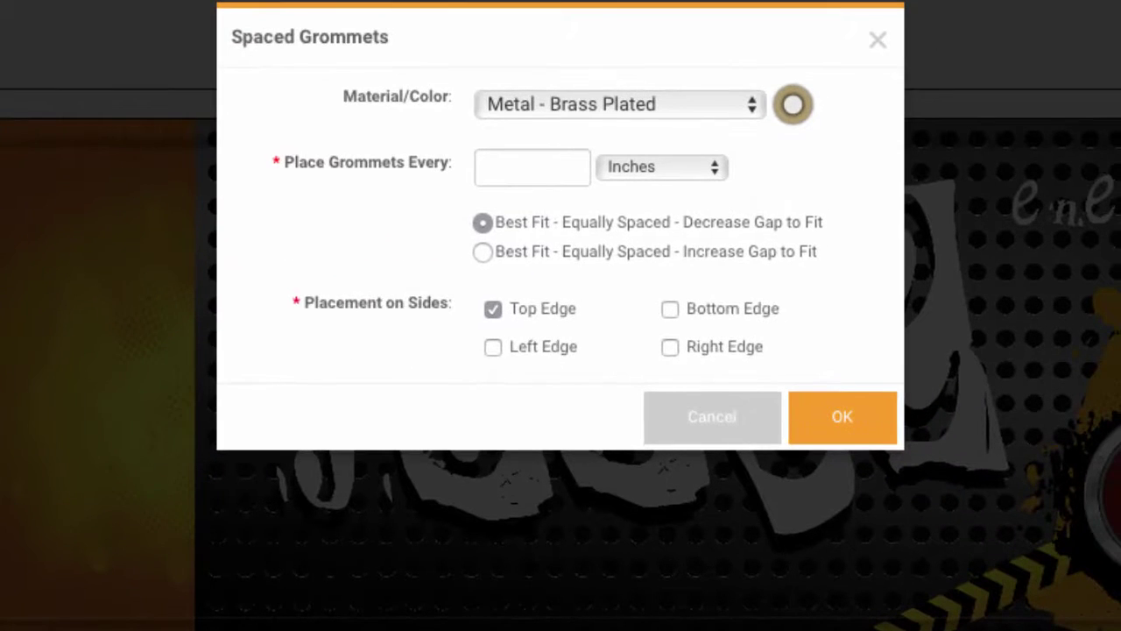
pyautogui.click(503, 167)
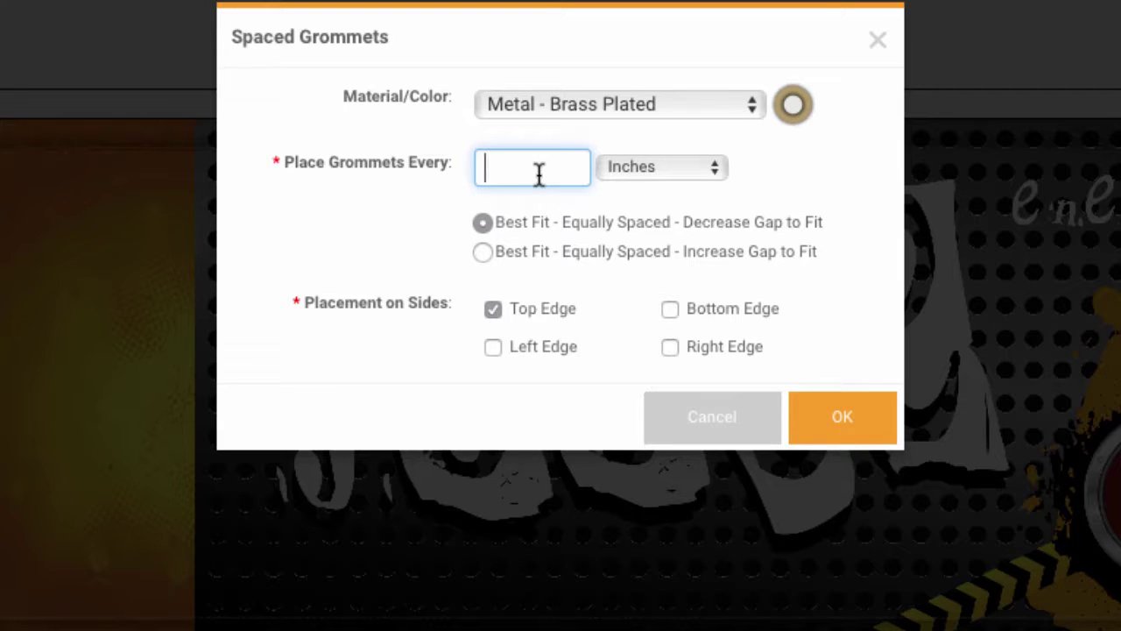
pyautogui.write('18')
pyautogui.click(668, 309)
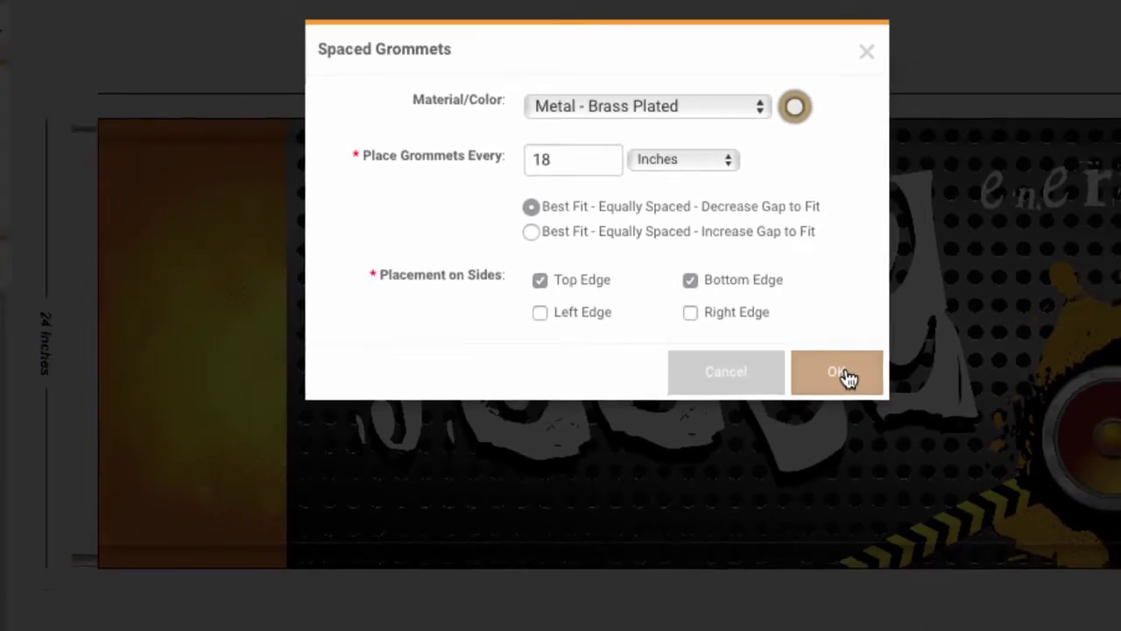
pyautogui.click(846, 419)
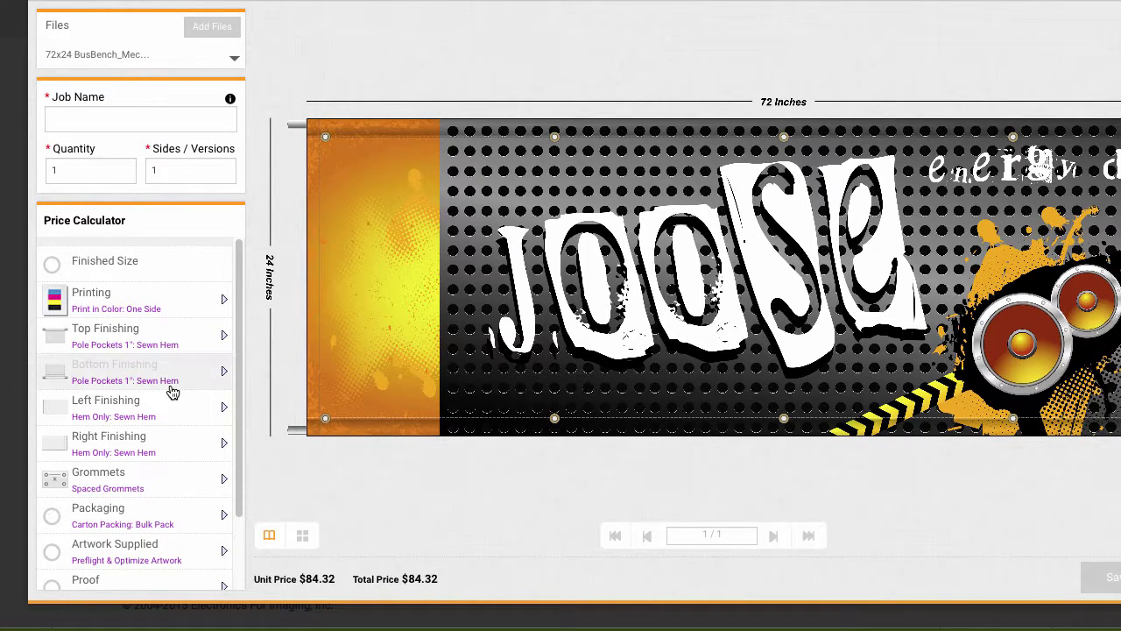
# - Edit the spaced grommets to remove them from the banner's top edge
pyautogui.click(138, 478)
pyautogui.click(260, 461)
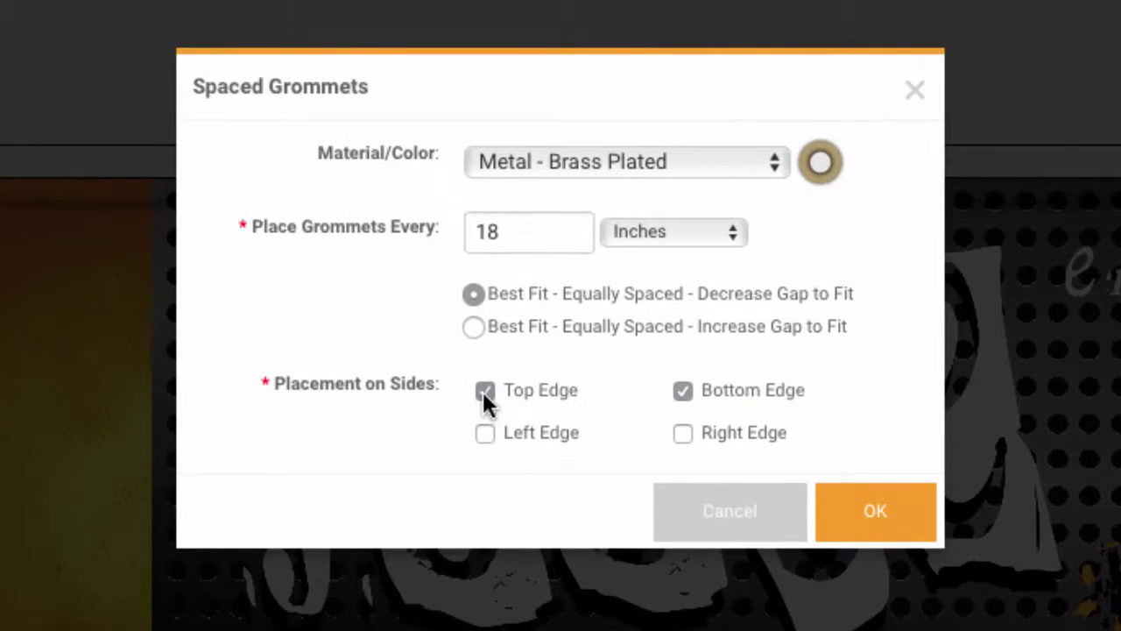
pyautogui.click(484, 391)
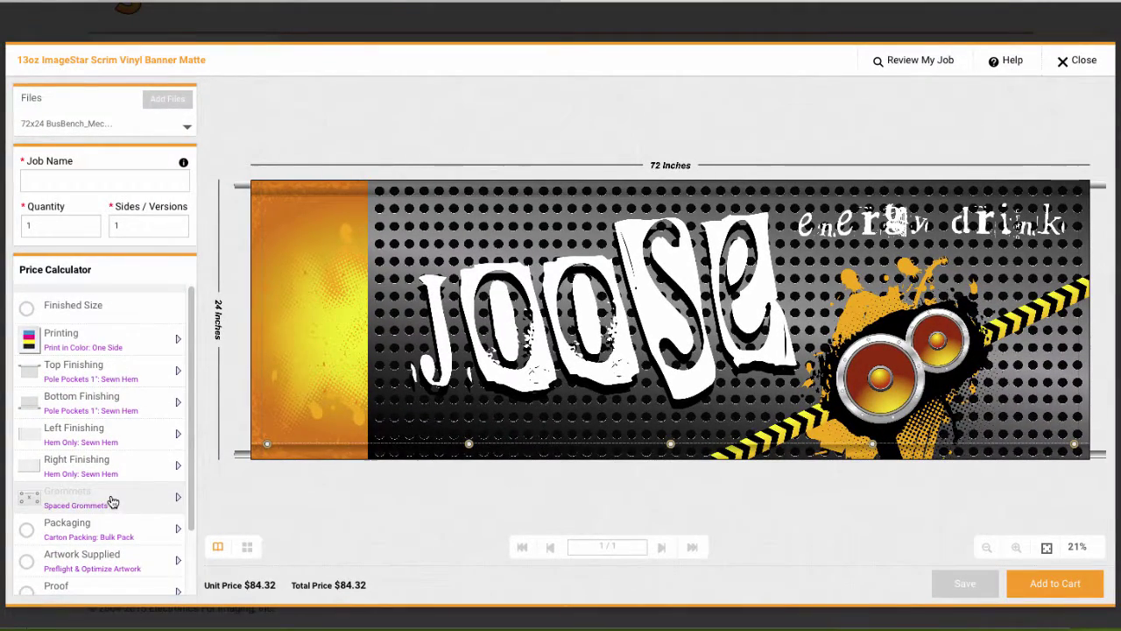
# - Change the banner's bottom finishing to Hem Only with Sewn Hem
pyautogui.click(94, 396)
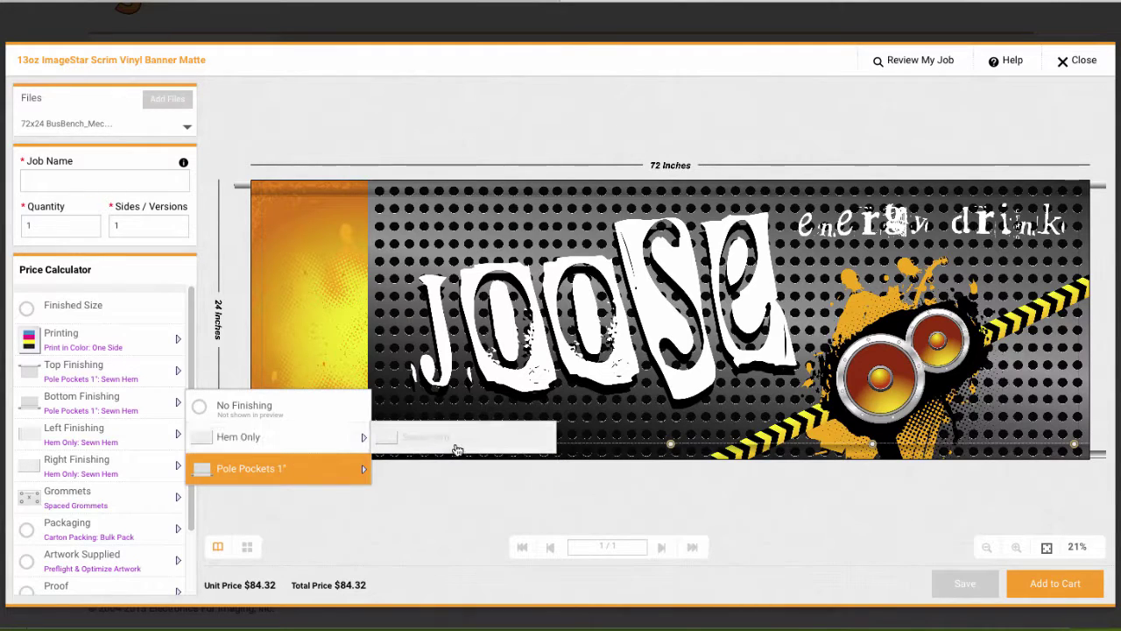
pyautogui.click(456, 445)
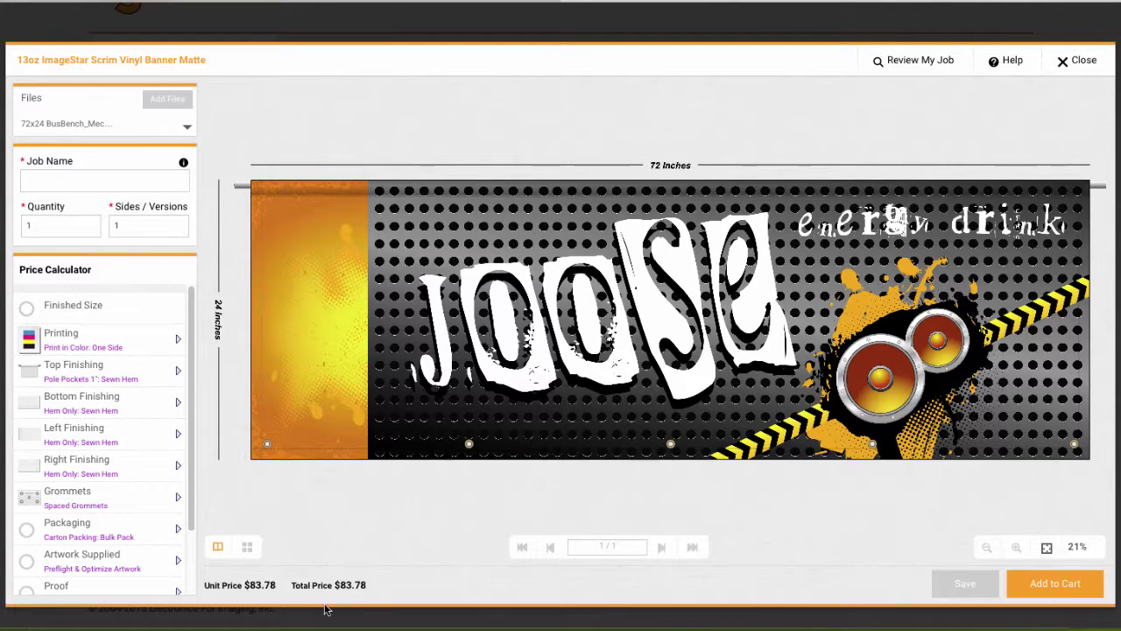
pyautogui.moveTo(322, 596)
# - Name the job Joose Banner, add it to the cart and agree to the job approval statement
pyautogui.click(80, 182)
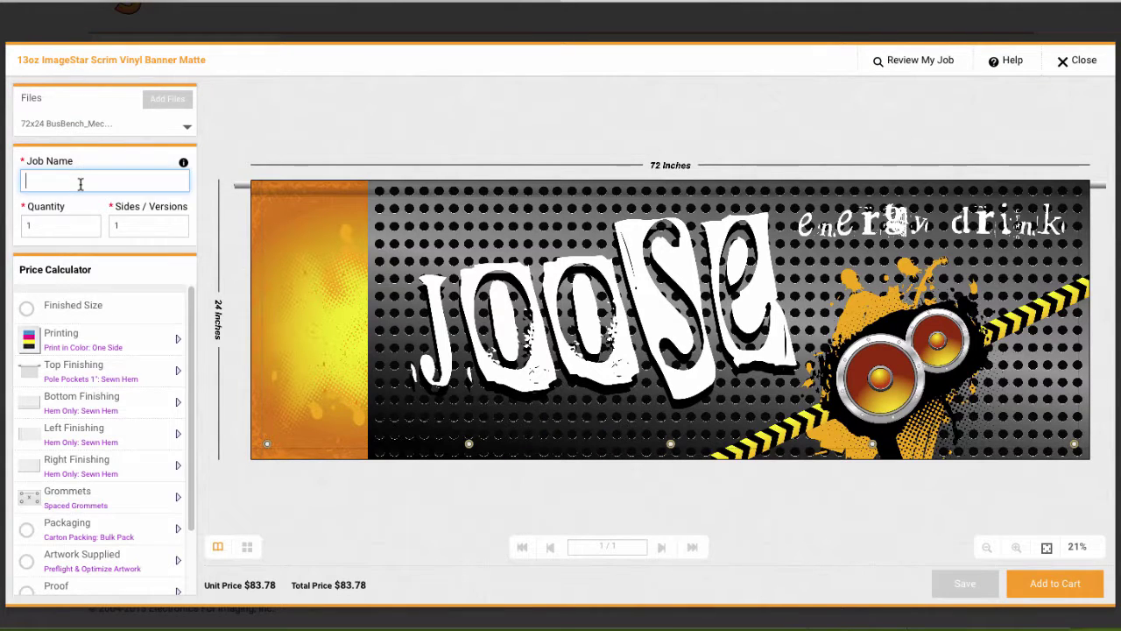
pyautogui.write('Joose Banner')
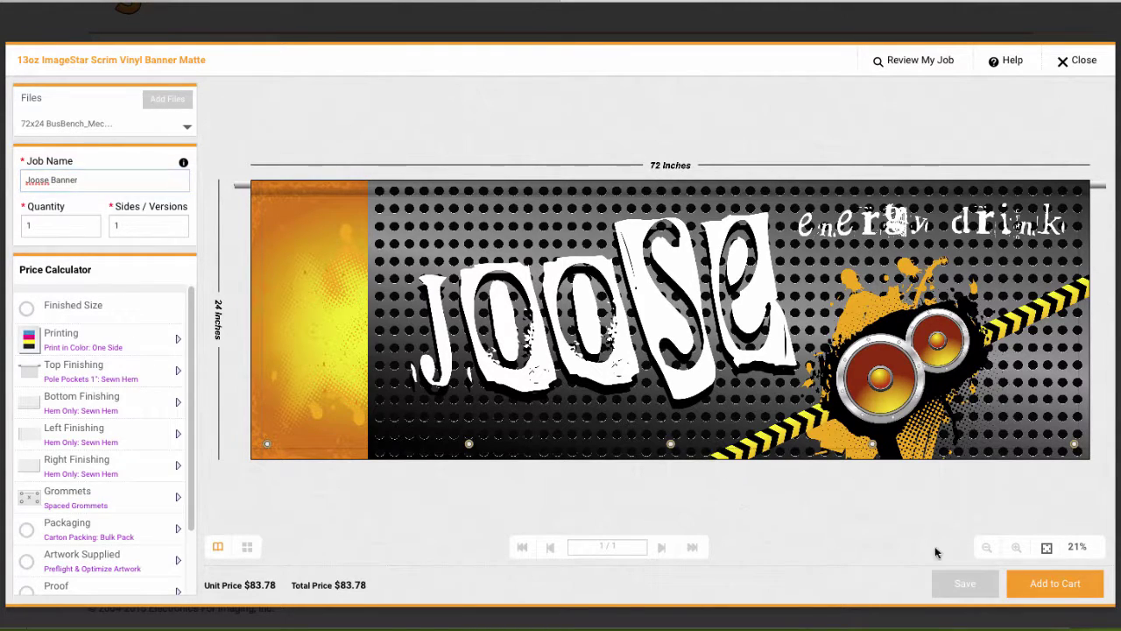
pyautogui.click(1051, 586)
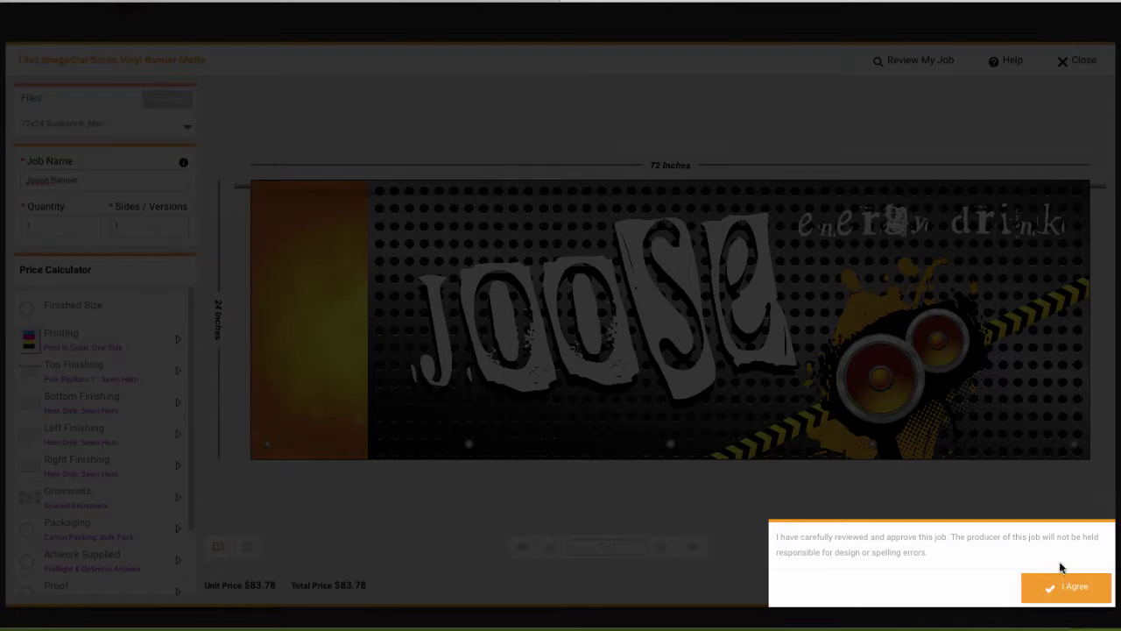
pyautogui.click(1059, 597)
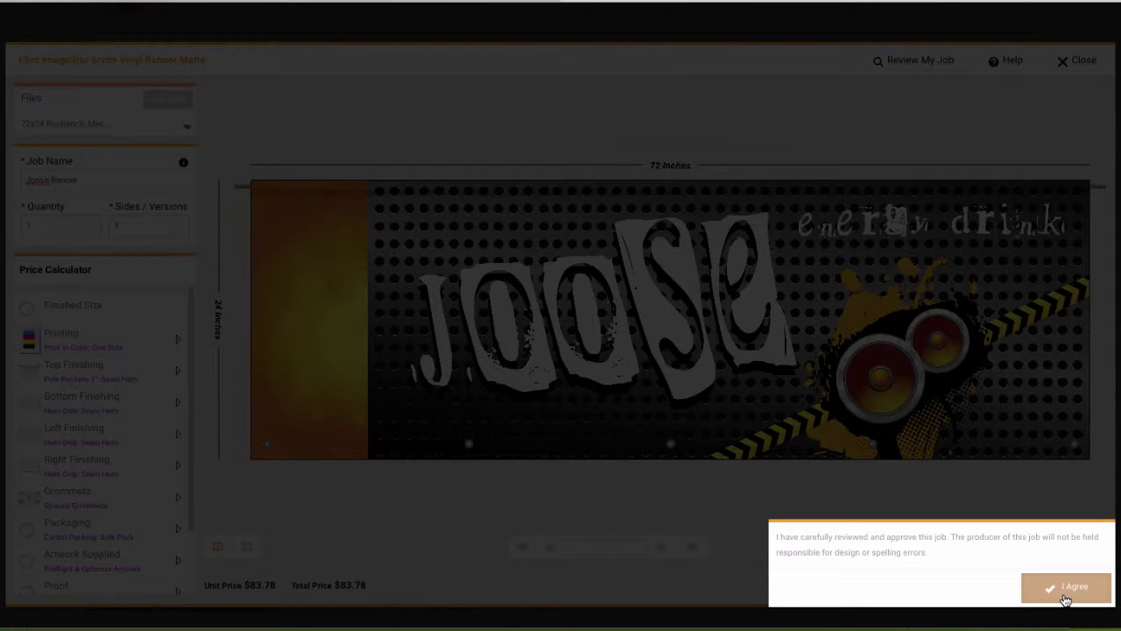